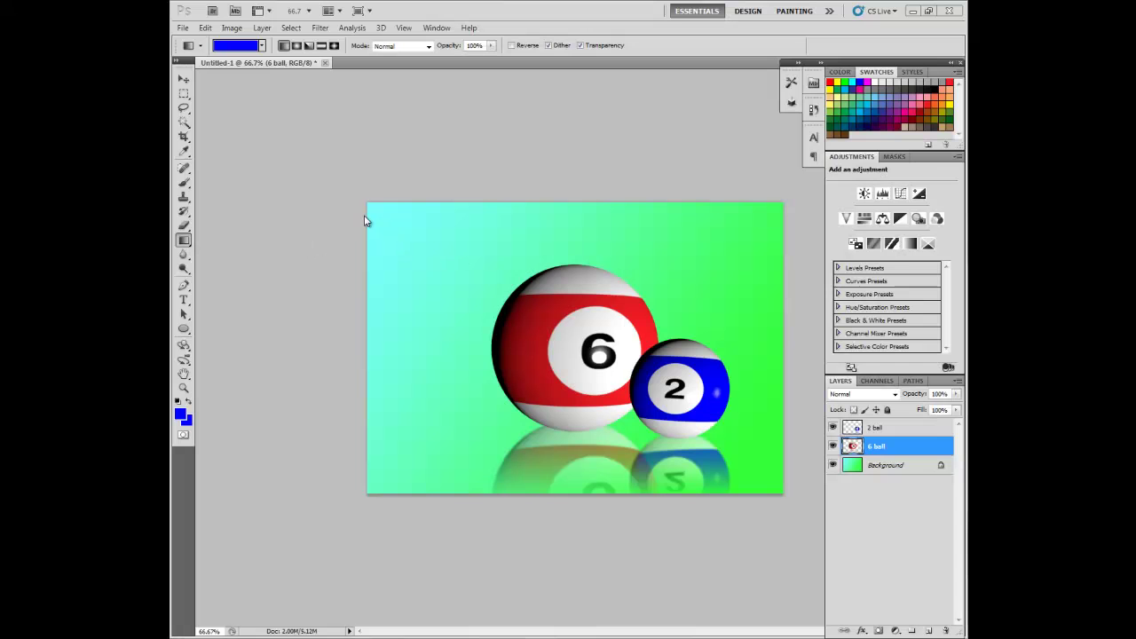
- Create a new 1000 × 700 px, 72 ppi white document named Billiard Balls
click(183, 28)
click(204, 42)
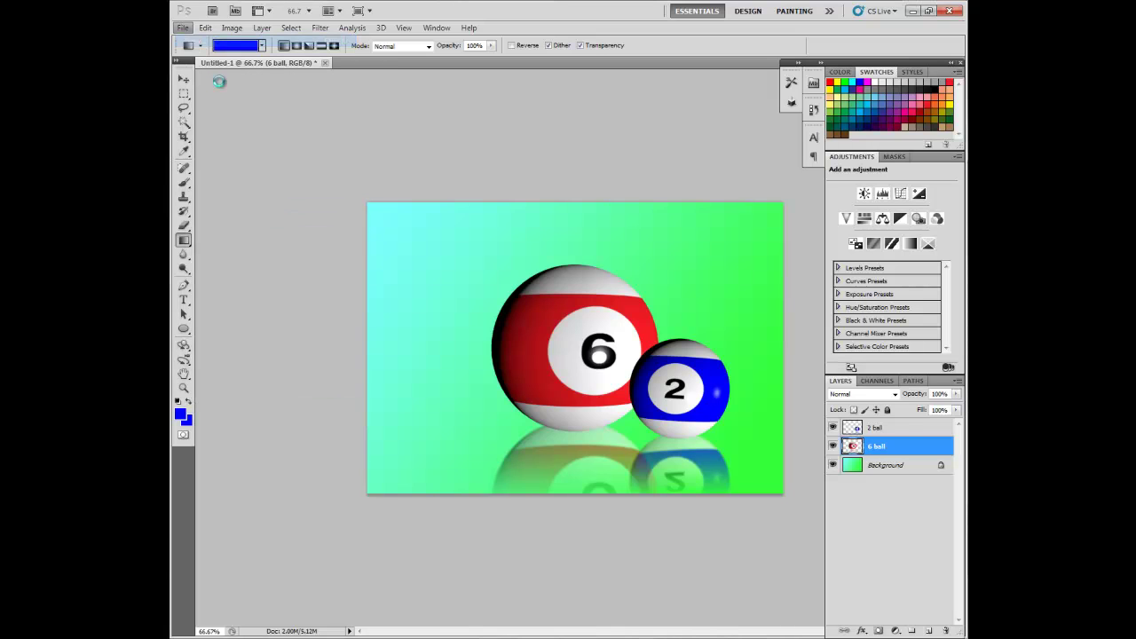
text(Ba)
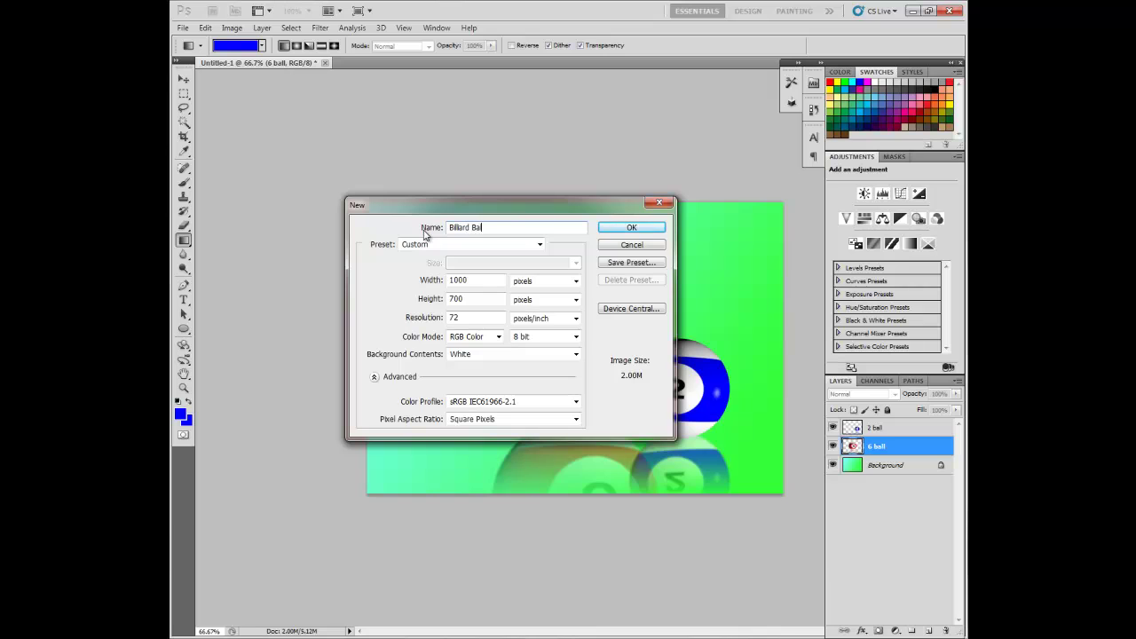
text(lls)
key(Return)
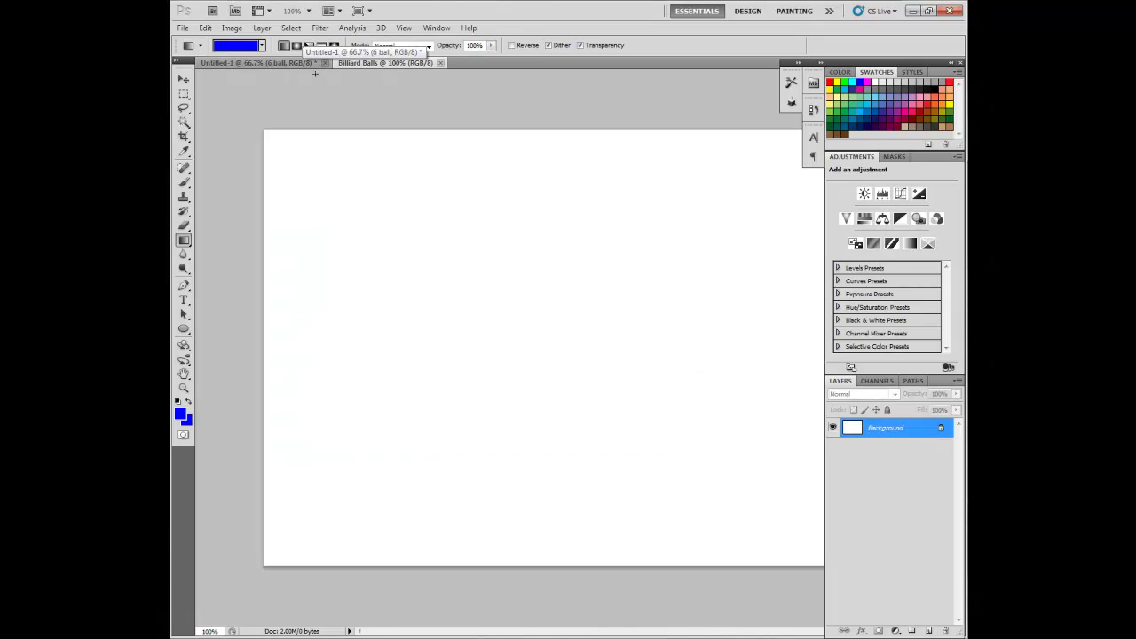
- Set the view zoom to 66.7%
click(295, 11)
text(66.7)
key(Return)
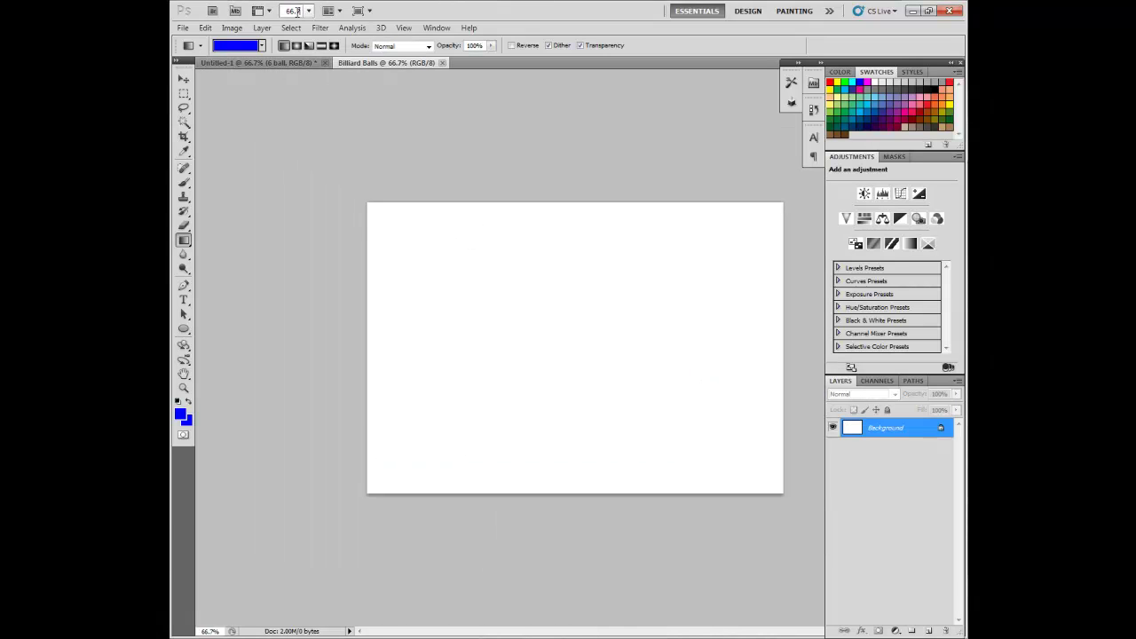
- Set the background colour to dark navy
drag(189, 244, 226, 238)
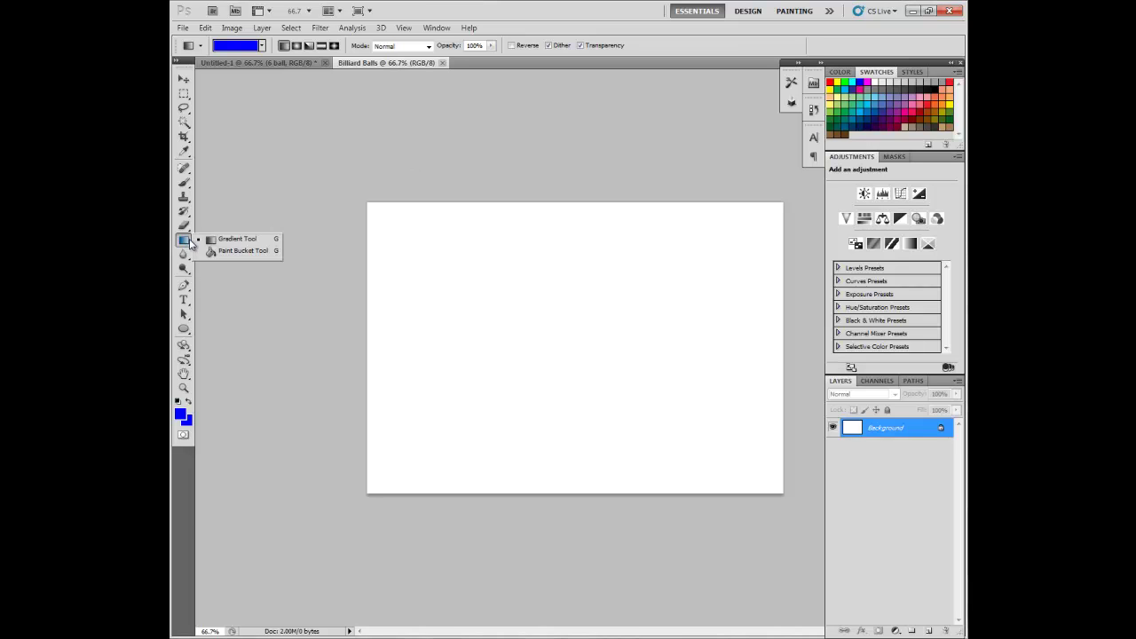
key(i)
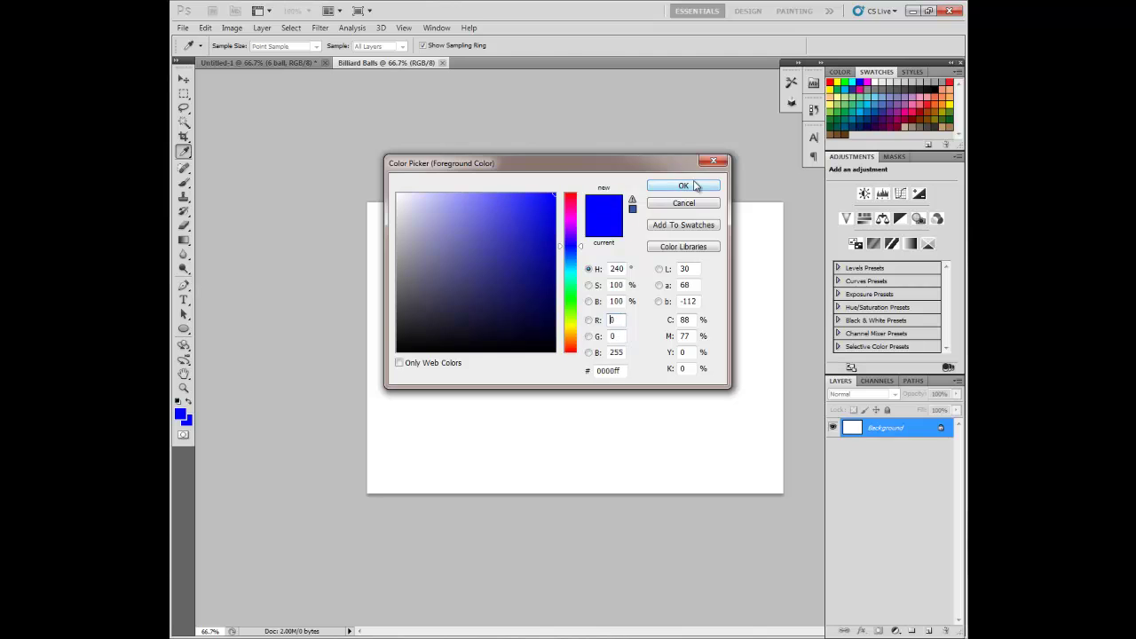
click(189, 422)
click(540, 287)
click(682, 185)
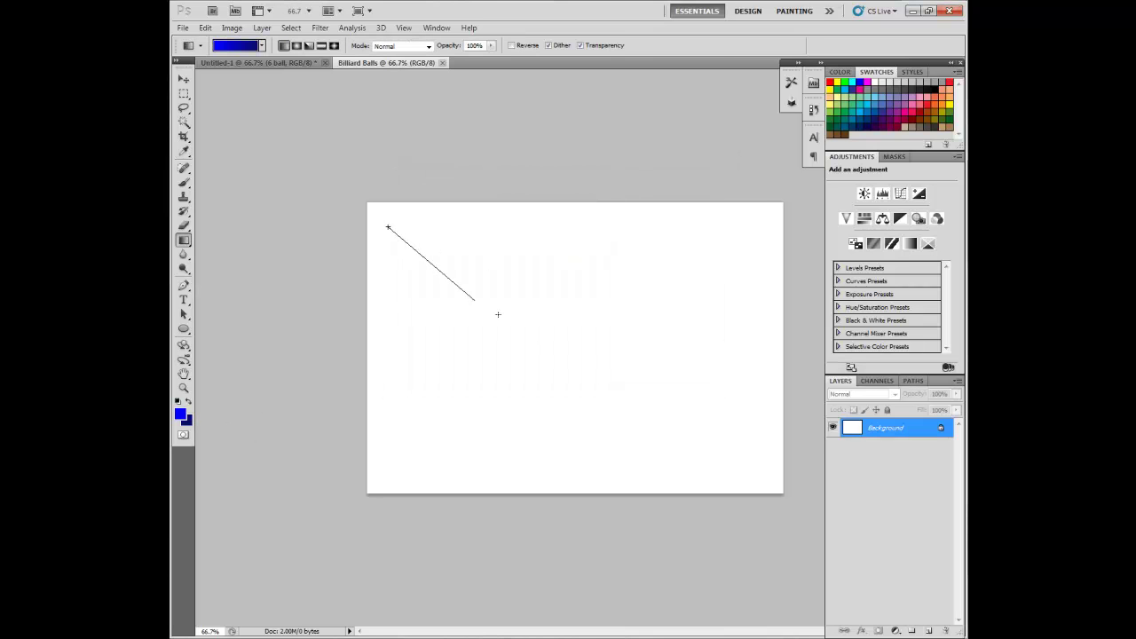
- Fill the canvas with a reversed diagonal blue gradient, dark top-left to bright bottom-right, and add a new layer
drag(388, 228, 670, 399)
key(ctrl+z)
click(511, 46)
drag(394, 228, 692, 400)
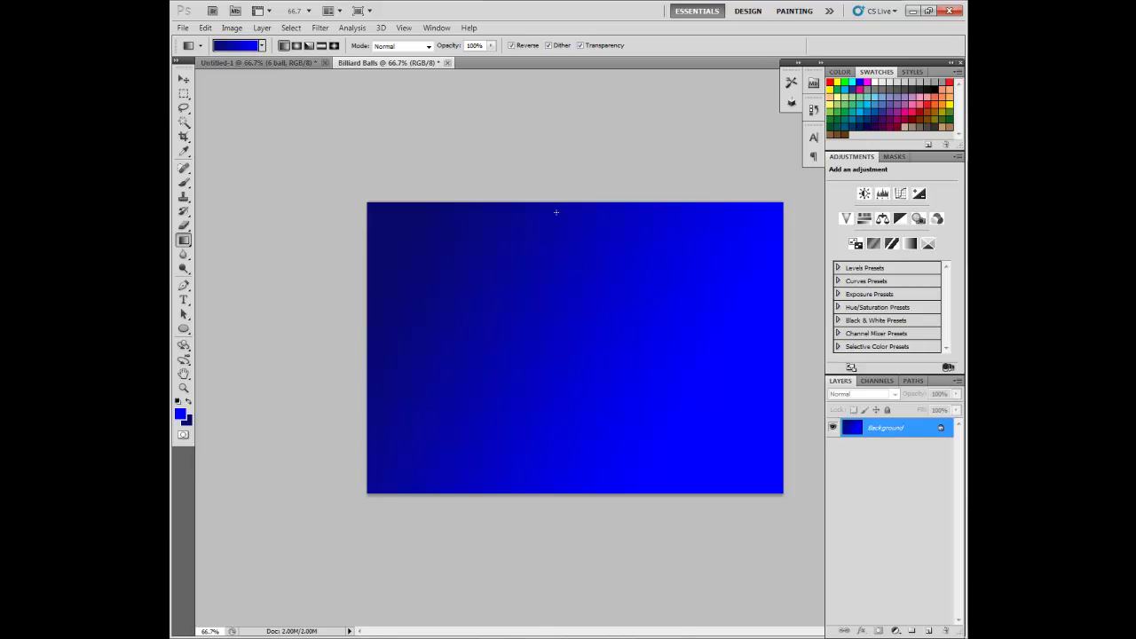
click(930, 631)
- Fill Layer 1 with solid red and set the background colour to white
right_click(184, 239)
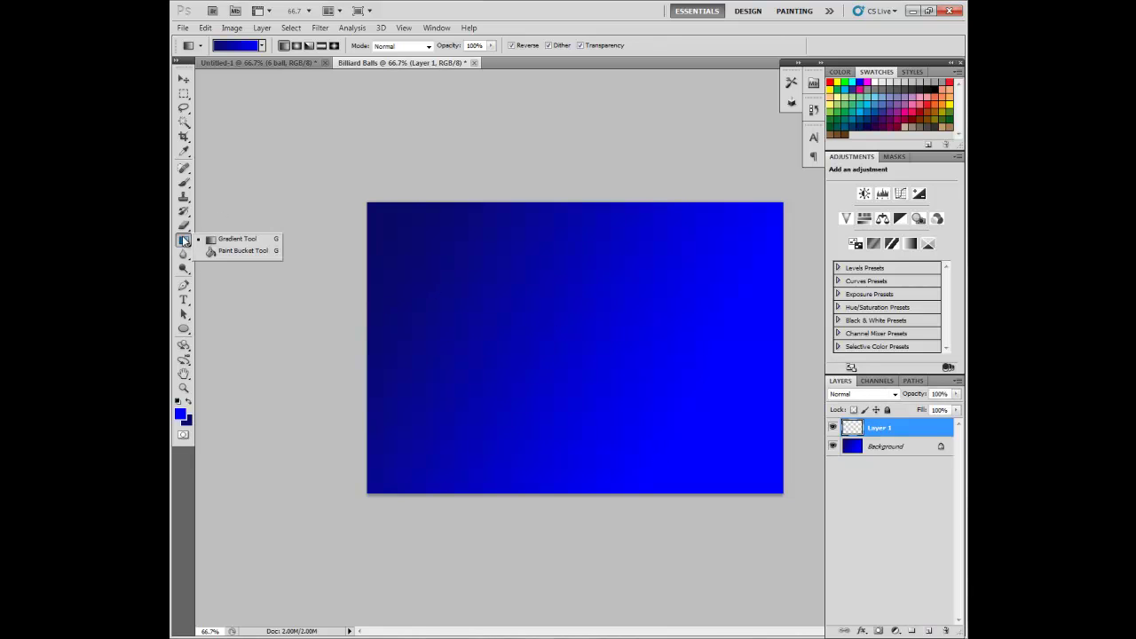
click(227, 252)
click(564, 297)
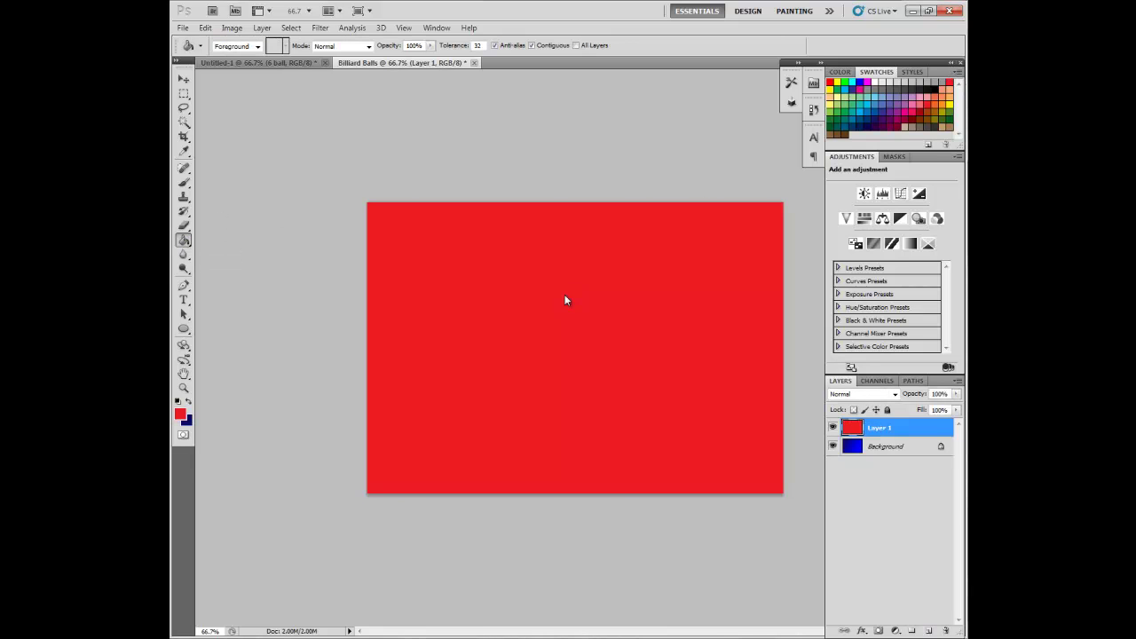
click(188, 423)
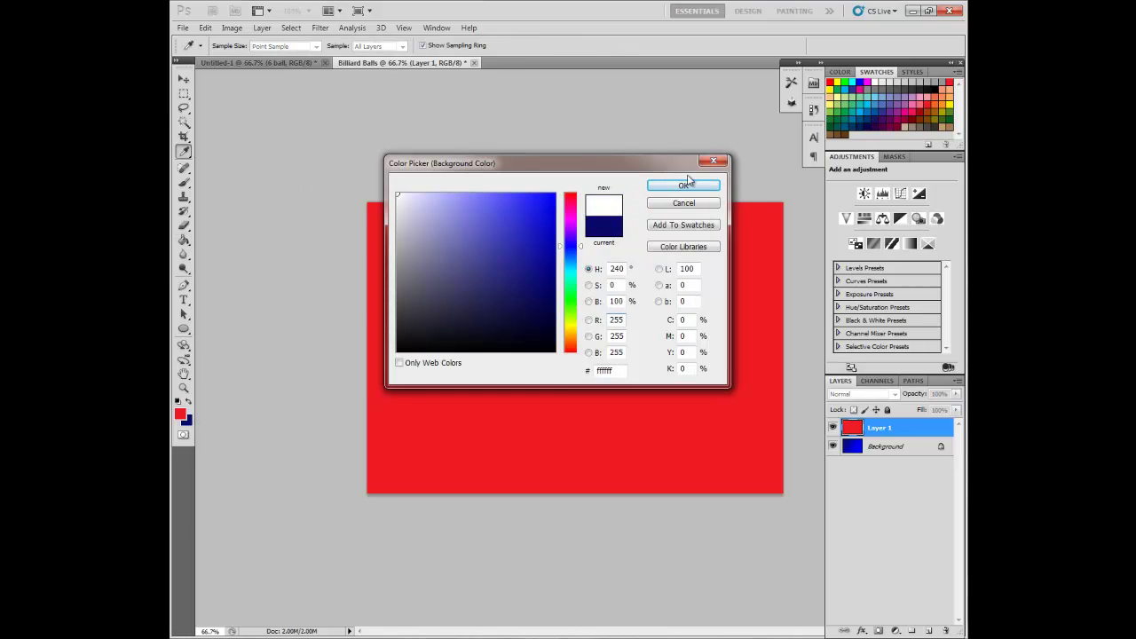
click(690, 183)
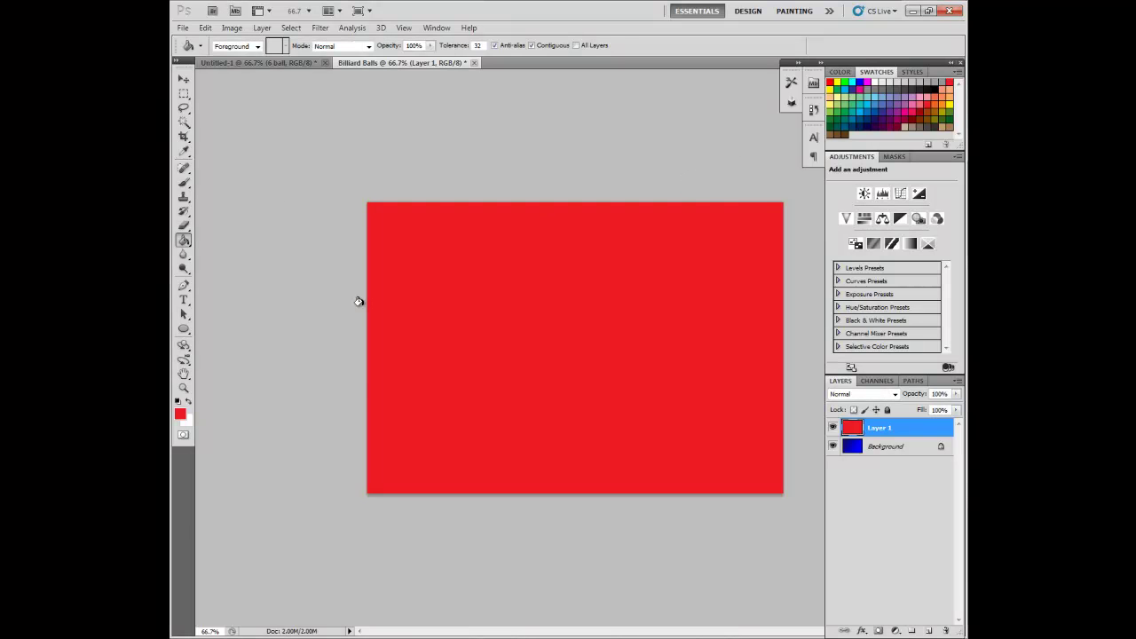
- Fill rectangular strips across the top and bottom of the canvas with white, then deselect
click(184, 94)
drag(750, 265, 794, 284)
key(ctrl+BackSpace)
drag(475, 252, 471, 459)
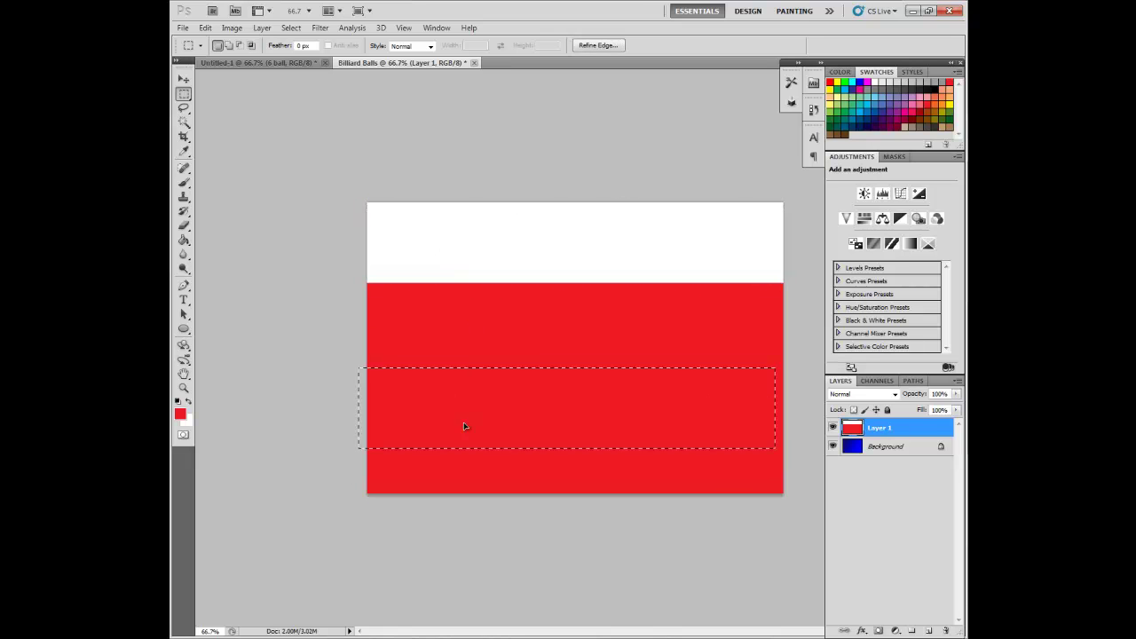
key(ctrl+BackSpace)
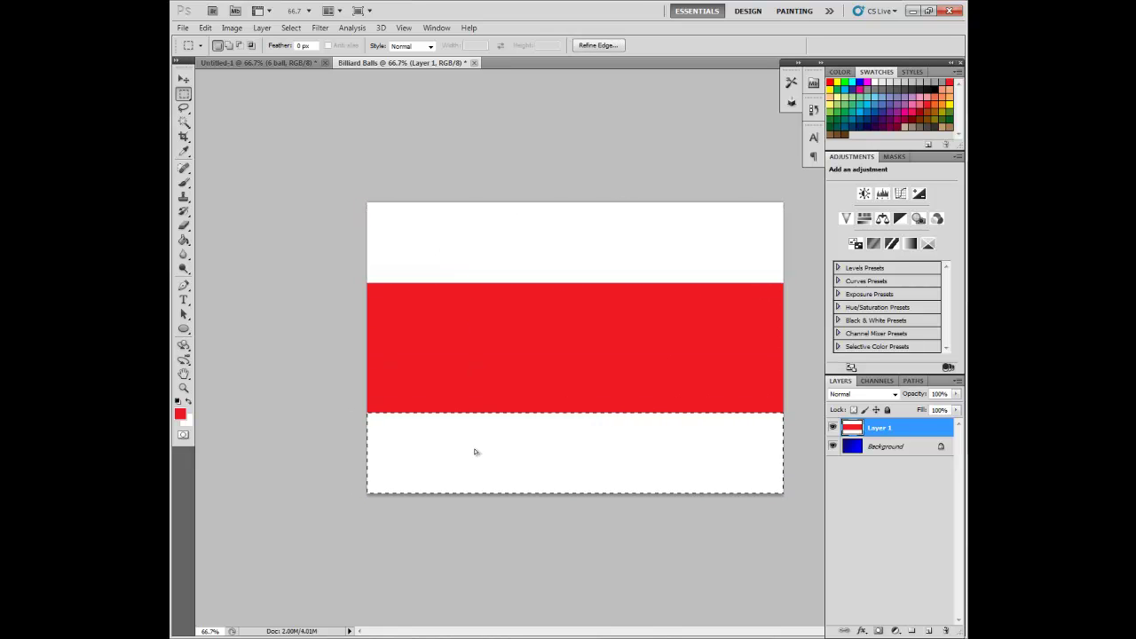
key(ctrl+alt+z)
key(ctrl+alt+z)
key(ctrl+alt+z)
key(ctrl+alt+z)
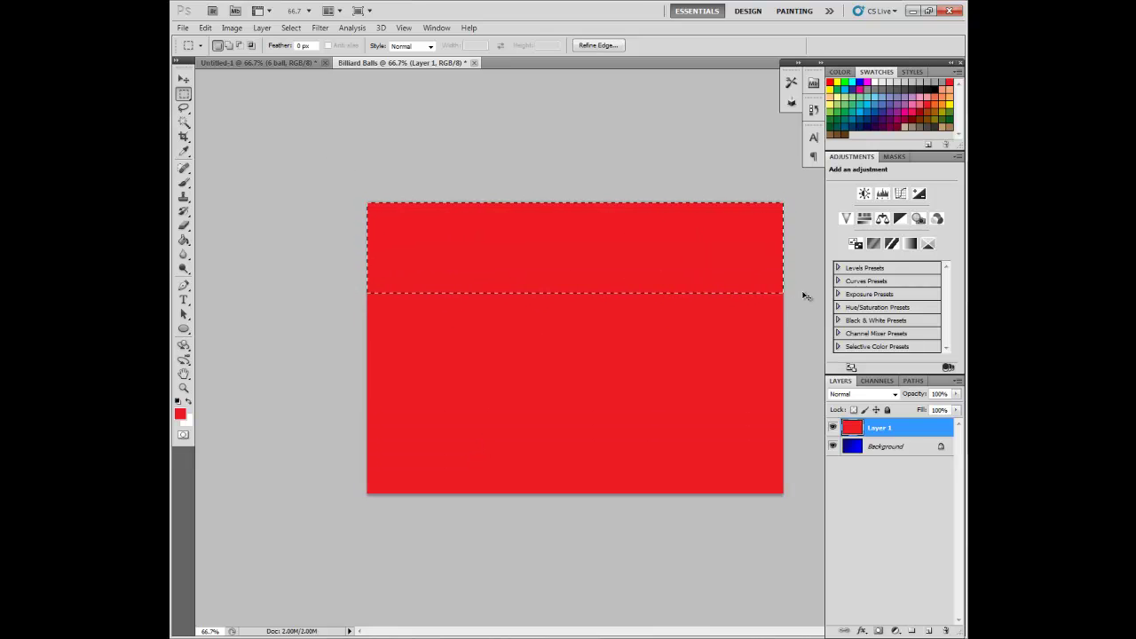
key(ctrl+BackSpace)
drag(716, 271, 717, 470)
key(ctrl+BackSpace)
drag(539, 457, 235, 190)
key(ctrl+d)
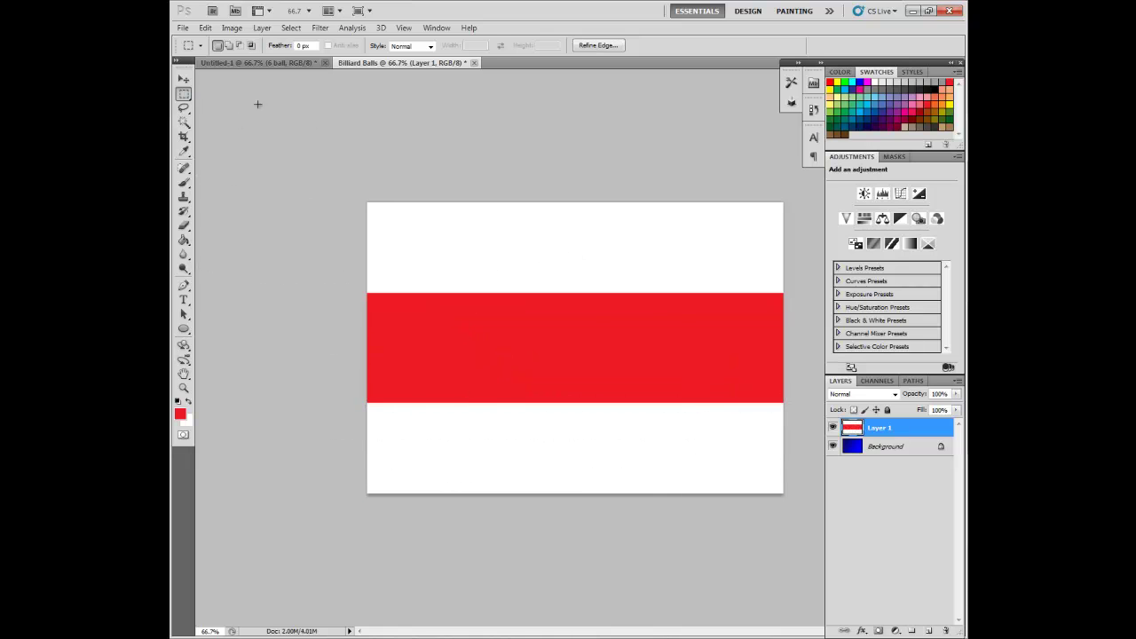
- Draw a white ellipse-shape circle over the red band
key(v)
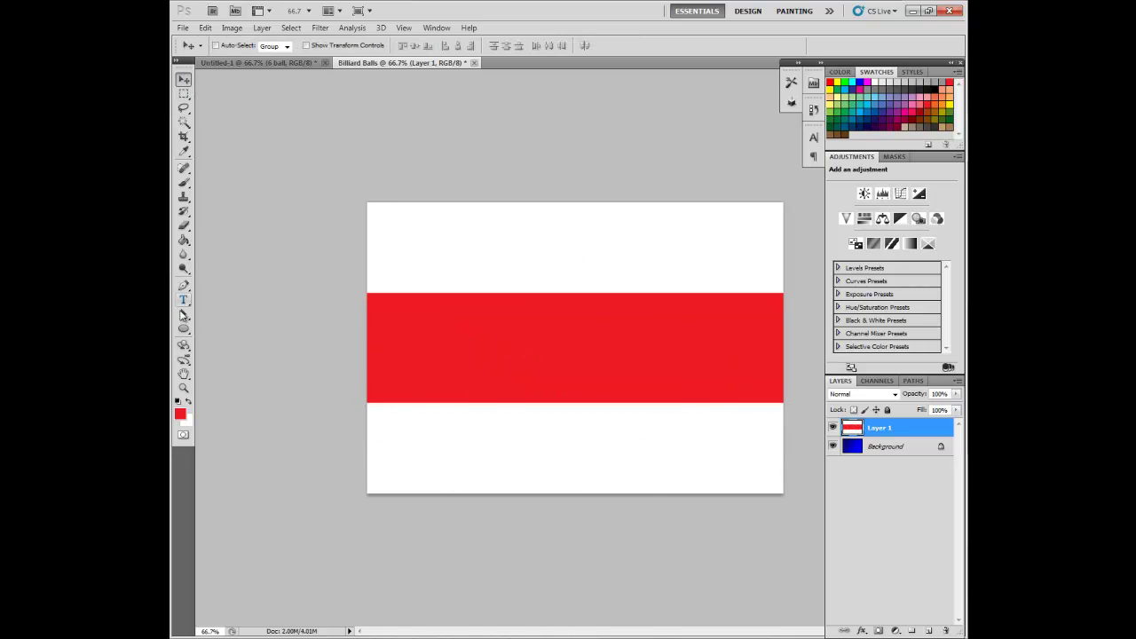
click(183, 328)
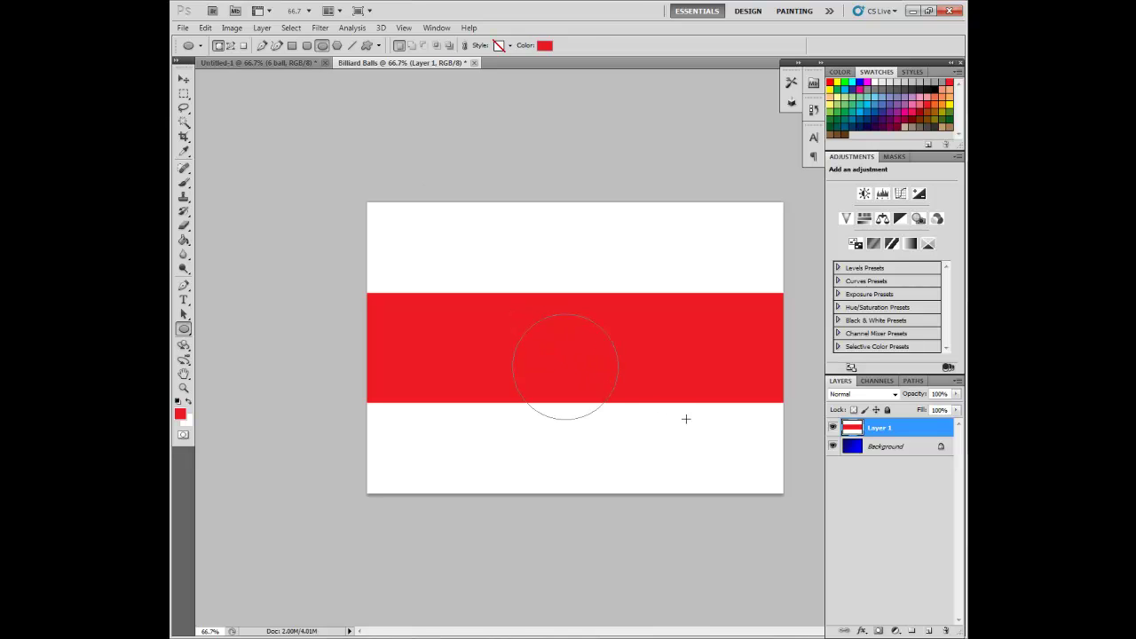
drag(658, 406, 684, 414)
key(ctrl+z)
click(180, 413)
click(414, 181)
click(680, 187)
drag(764, 398, 763, 398)
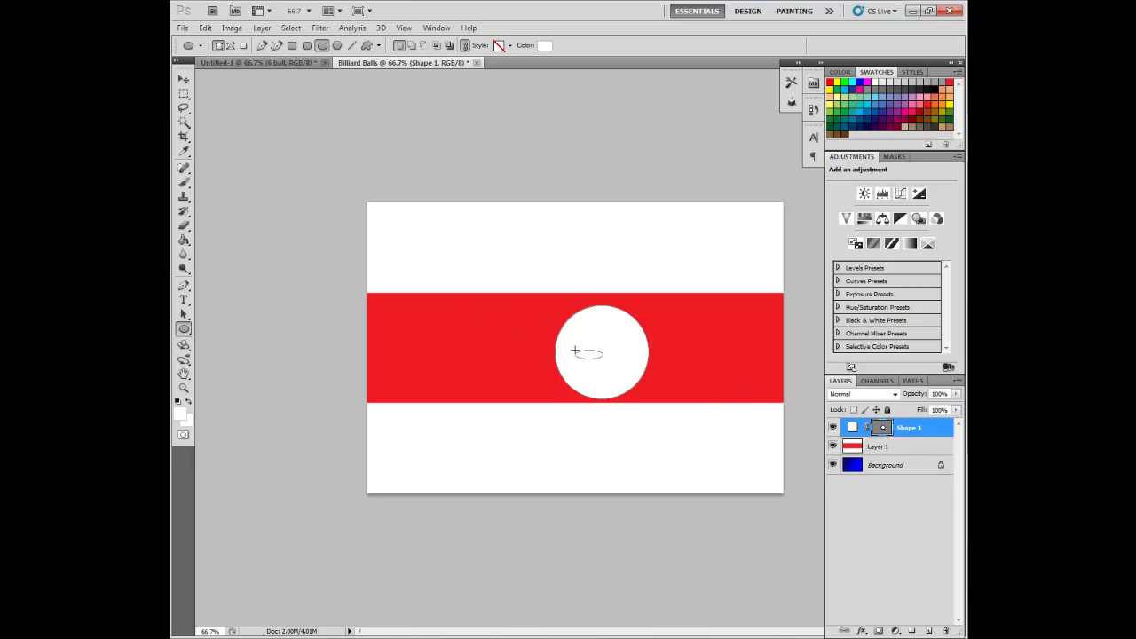
- Centre the white circle on the red band and start a type layer inside it
click(184, 80)
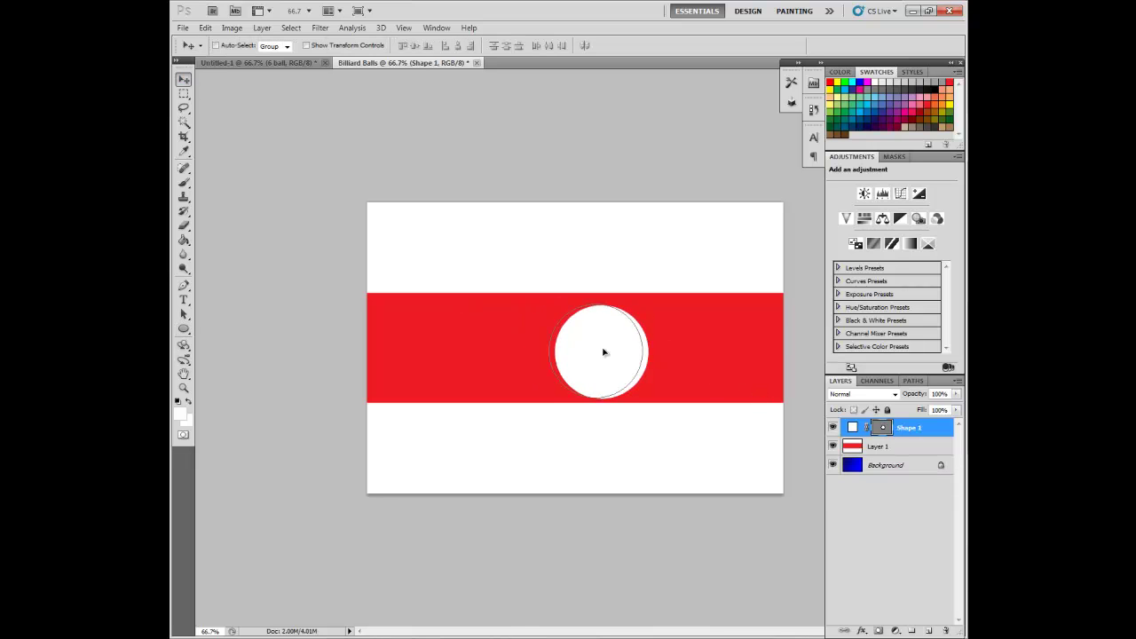
drag(604, 350, 586, 344)
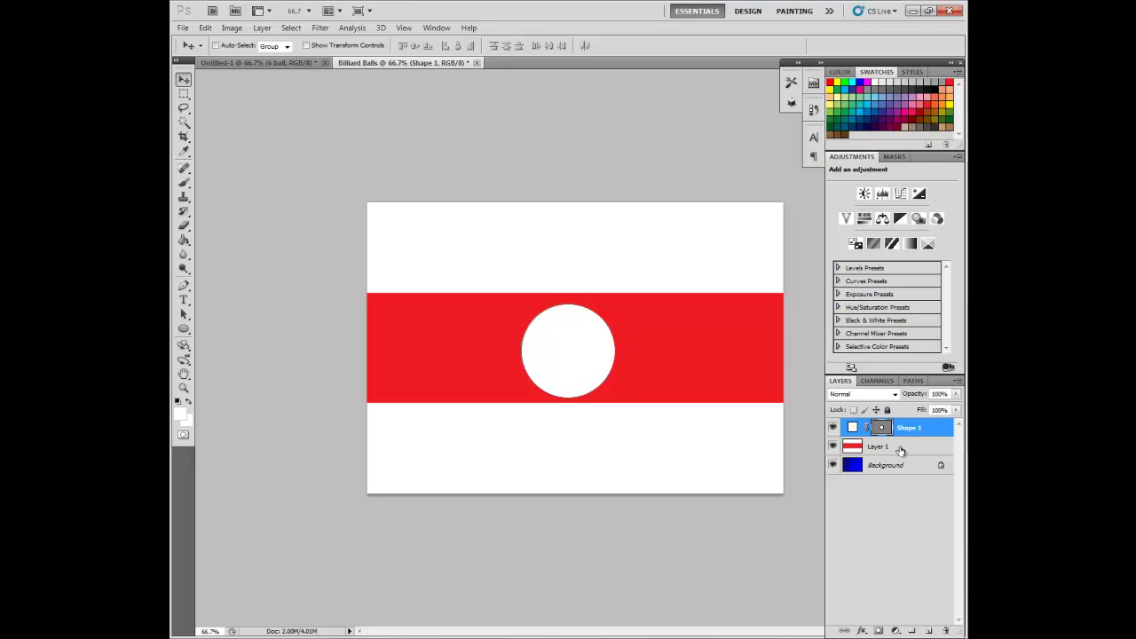
shift+click(891, 446)
click(415, 47)
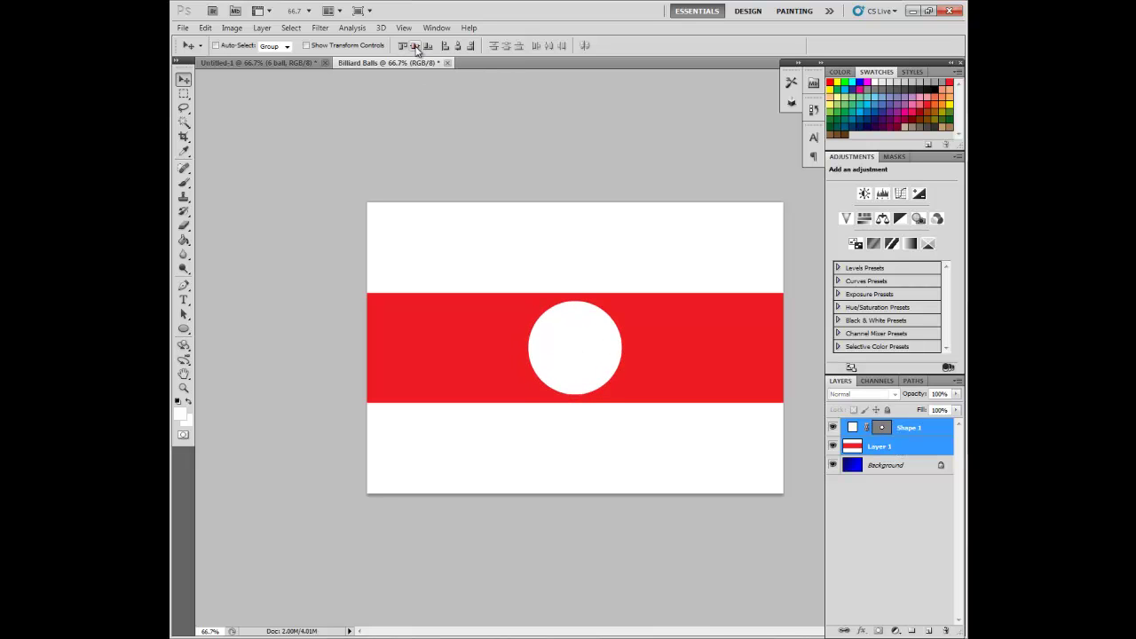
click(912, 432)
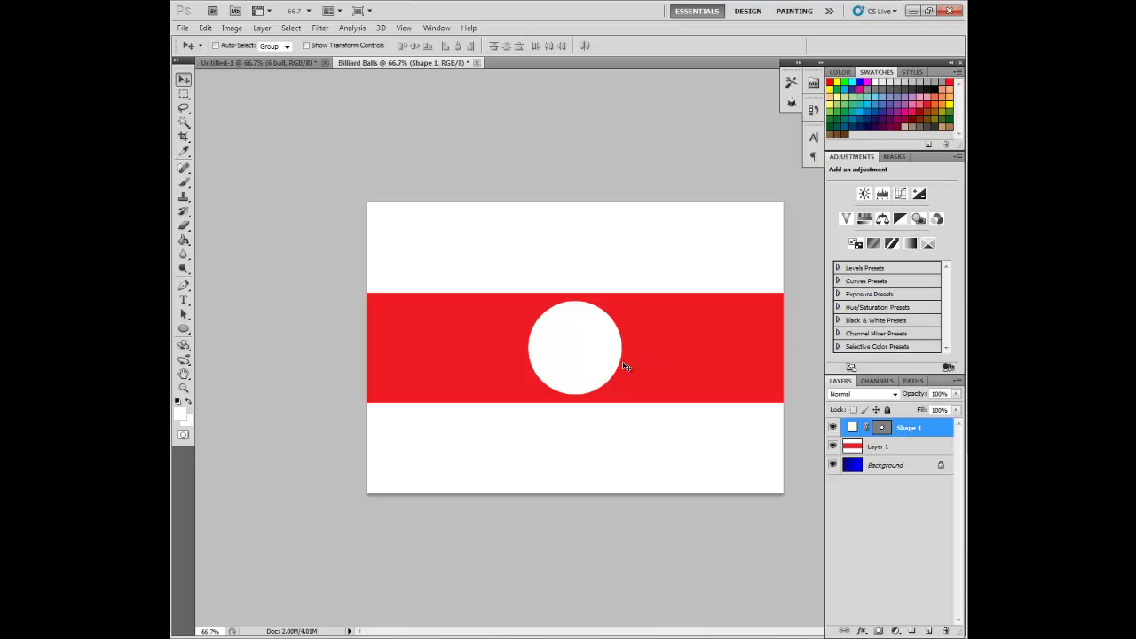
click(184, 300)
- Enter a bold black 2 inside the white circle, commit it, and reselect the circle's layer
click(563, 347)
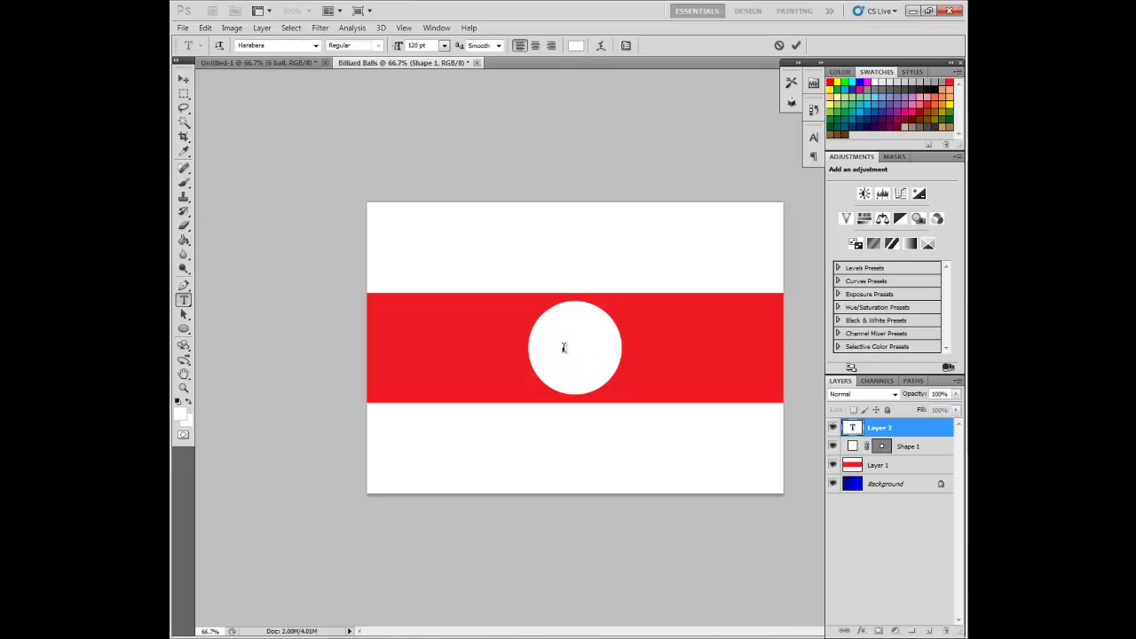
click(576, 45)
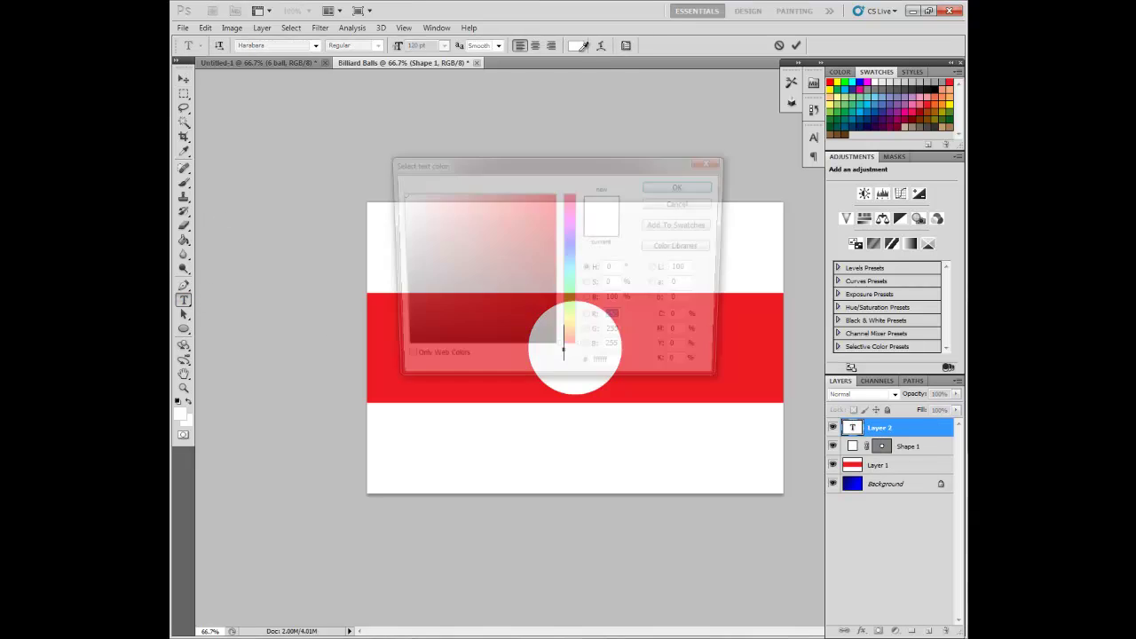
click(676, 188)
text(2)
click(183, 79)
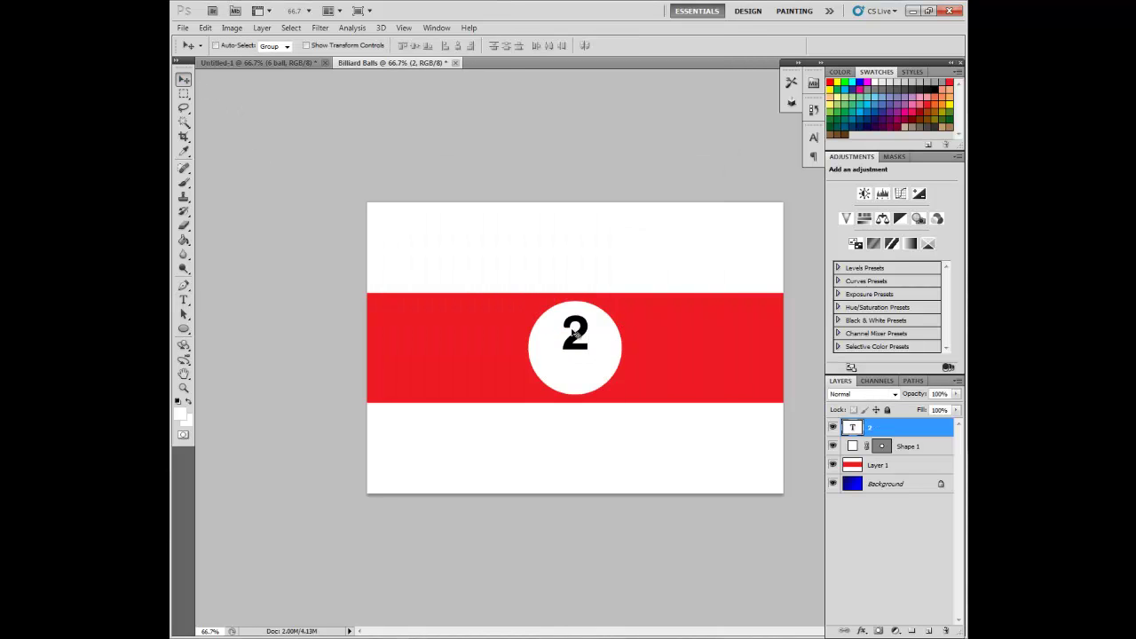
shift+click(909, 462)
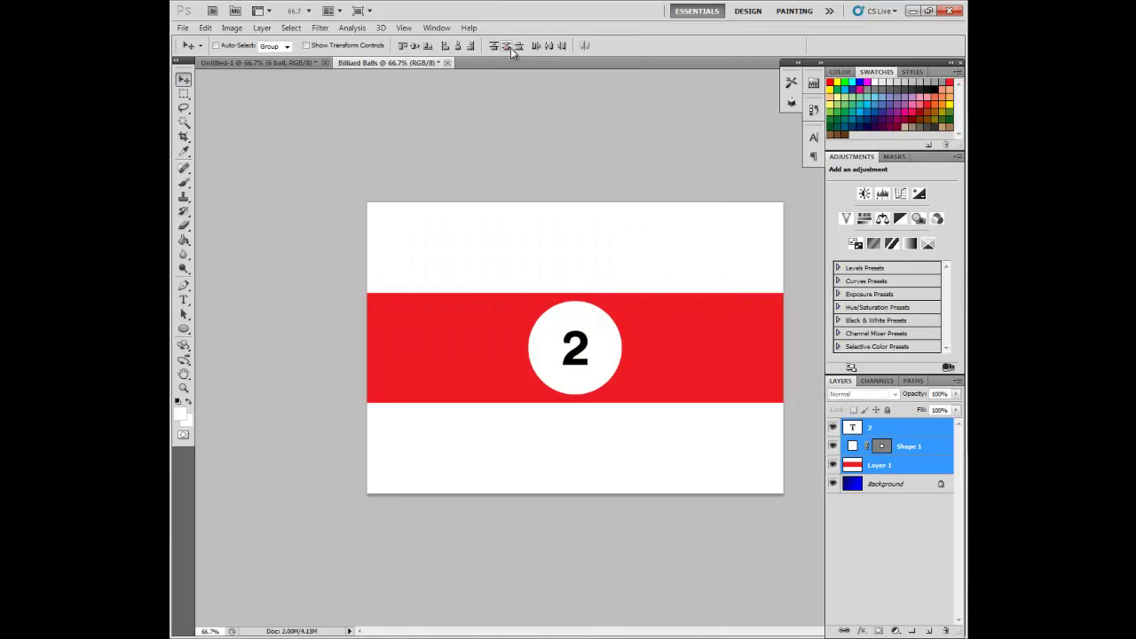
click(910, 451)
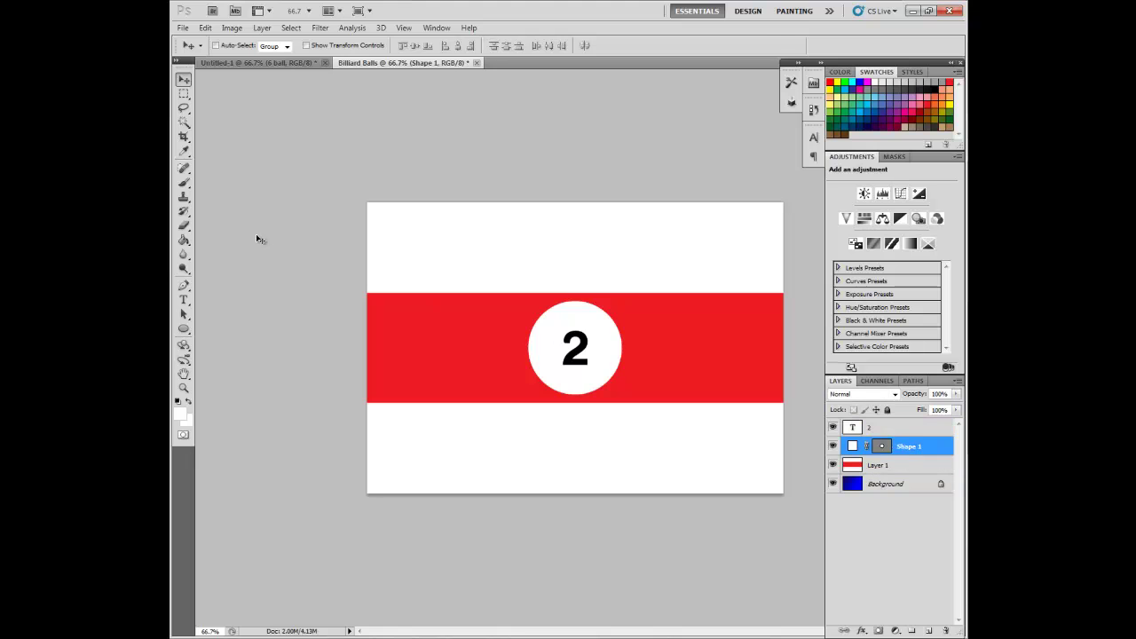
key(ctrl+t)
- Narrow the circle to a 71%-width oval and centre it horizontally on the band
drag(530, 348, 540, 350)
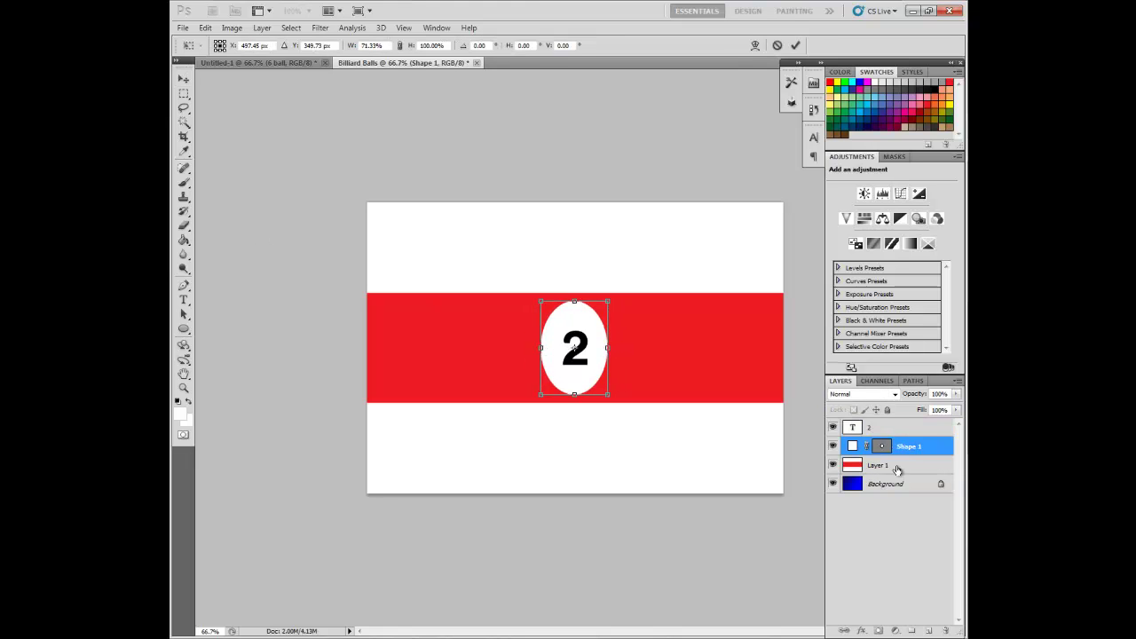
click(796, 45)
shift+click(909, 463)
shift+click(888, 436)
click(460, 48)
- Wrap the striped design onto a 3D sphere and rotate it so the 2 faces forward
click(381, 28)
mouse_move(428, 82)
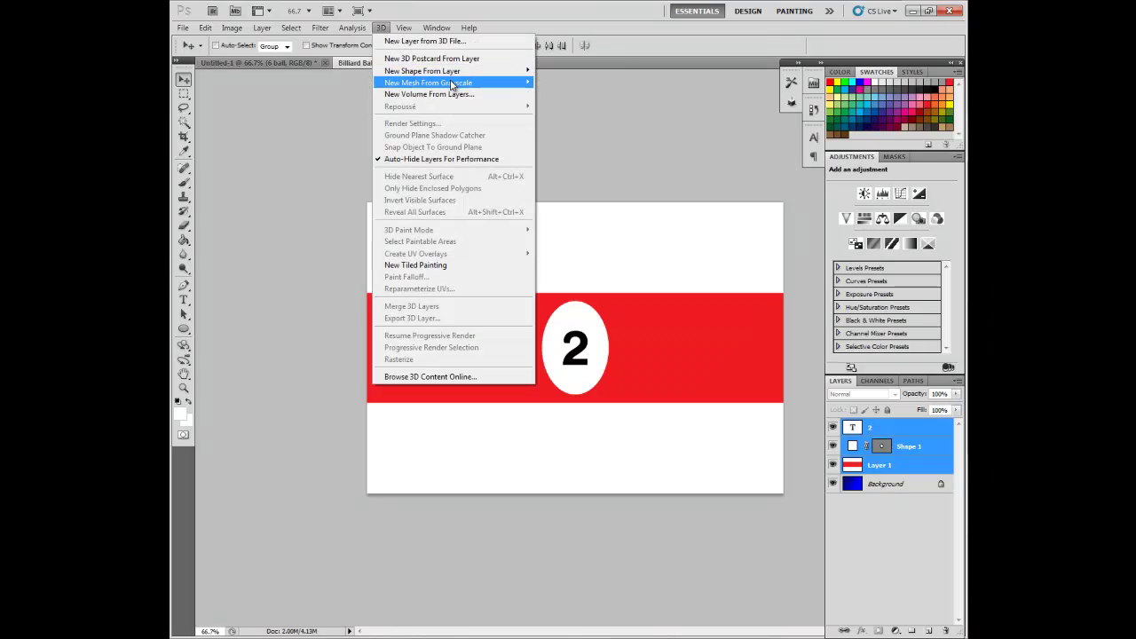
click(582, 181)
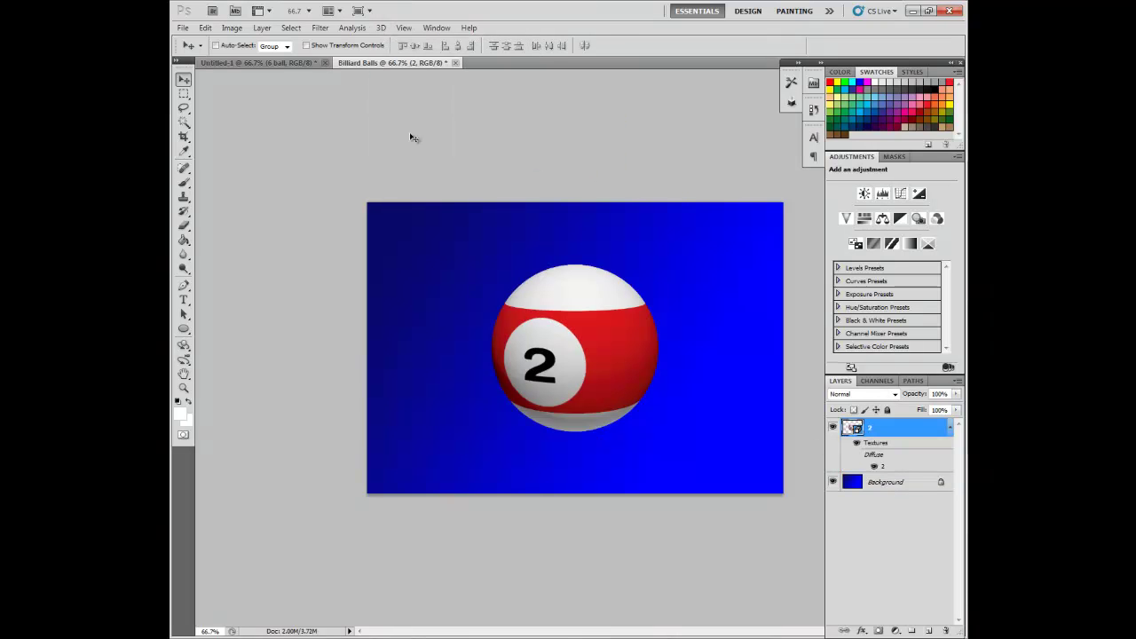
click(184, 346)
mouse_move(591, 353)
mouse_down()
mouse_move(693, 337)
mouse_move(669, 320)
mouse_move(700, 315)
mouse_up()
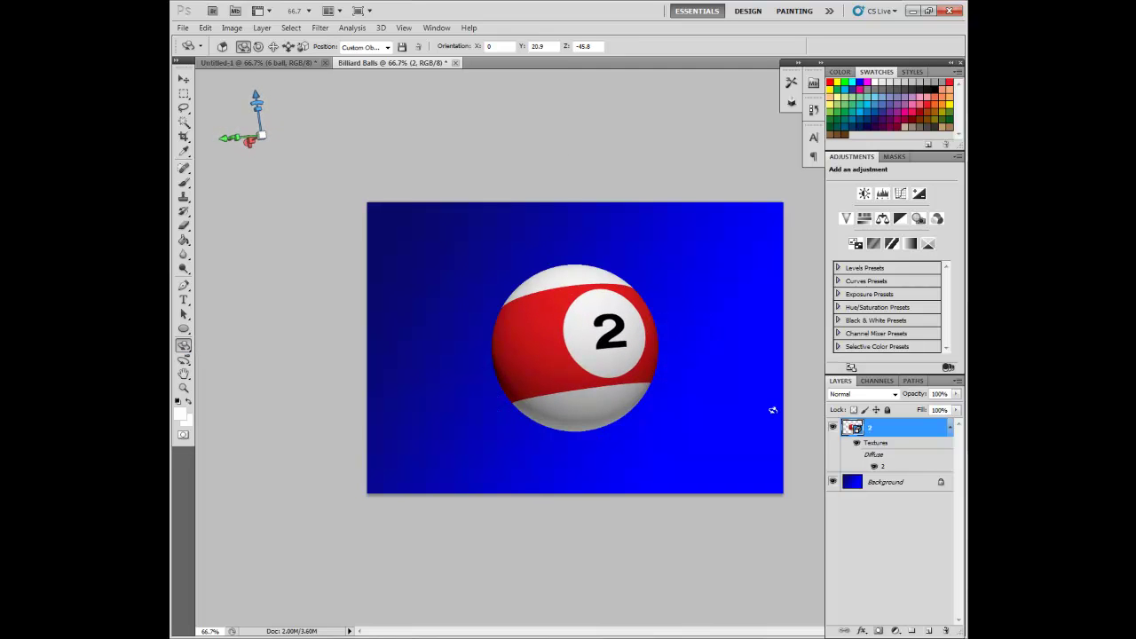
click(380, 28)
mouse_move(435, 28)
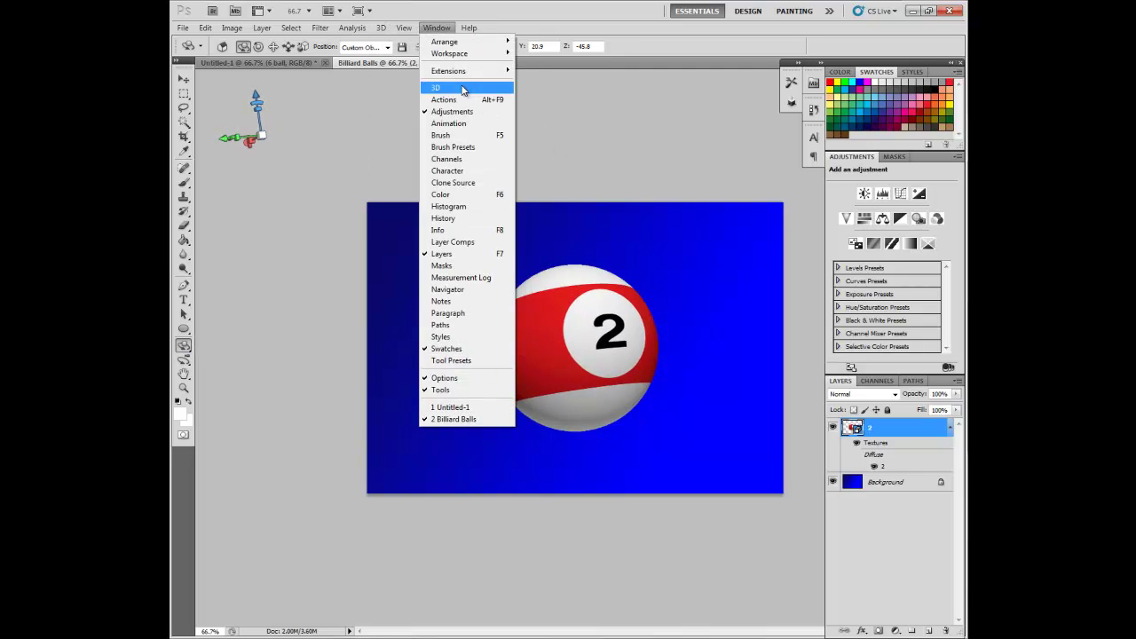
click(435, 90)
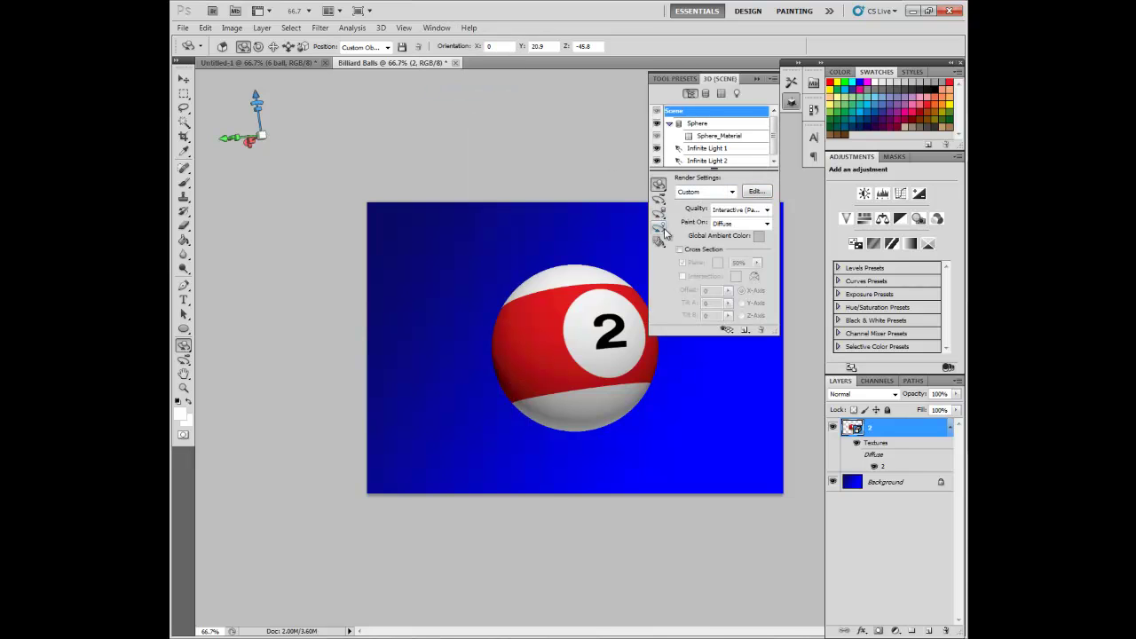
- Set render quality to Ray Traced Final and reposition Infinite Lights 1 and 2
click(659, 227)
click(739, 209)
click(745, 246)
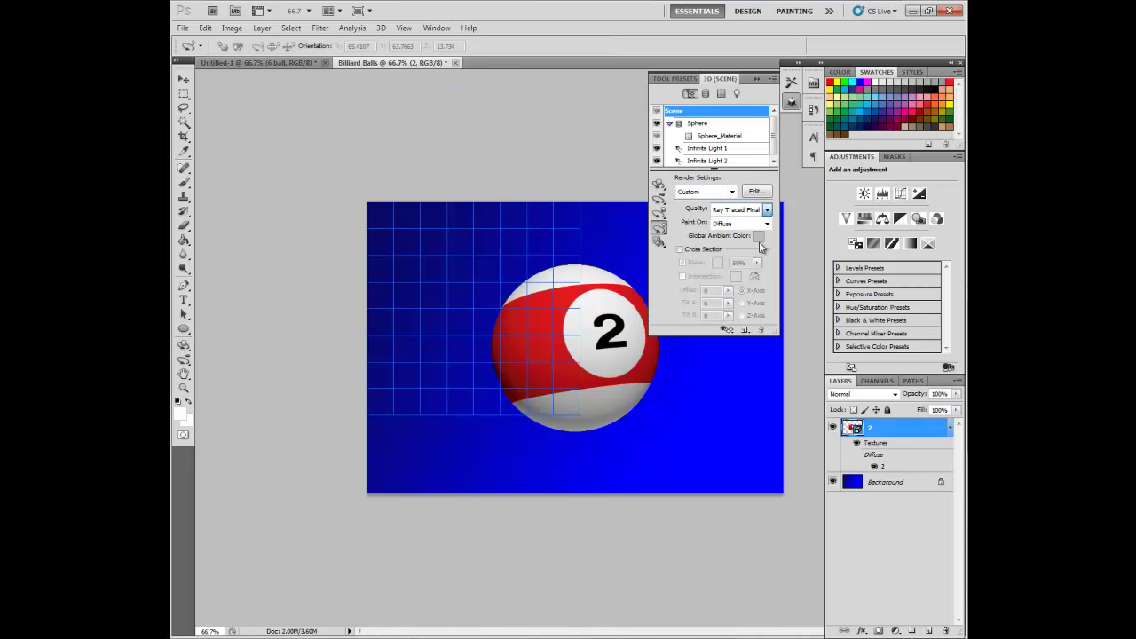
click(713, 148)
drag(540, 363, 637, 361)
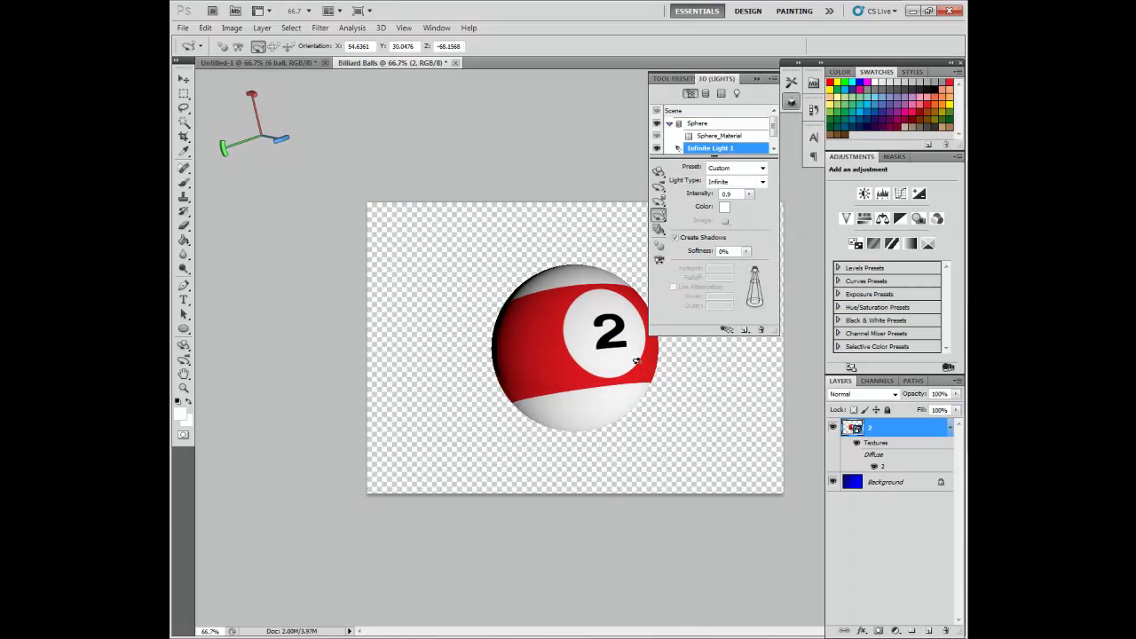
drag(774, 126, 774, 136)
click(710, 148)
drag(550, 381, 601, 369)
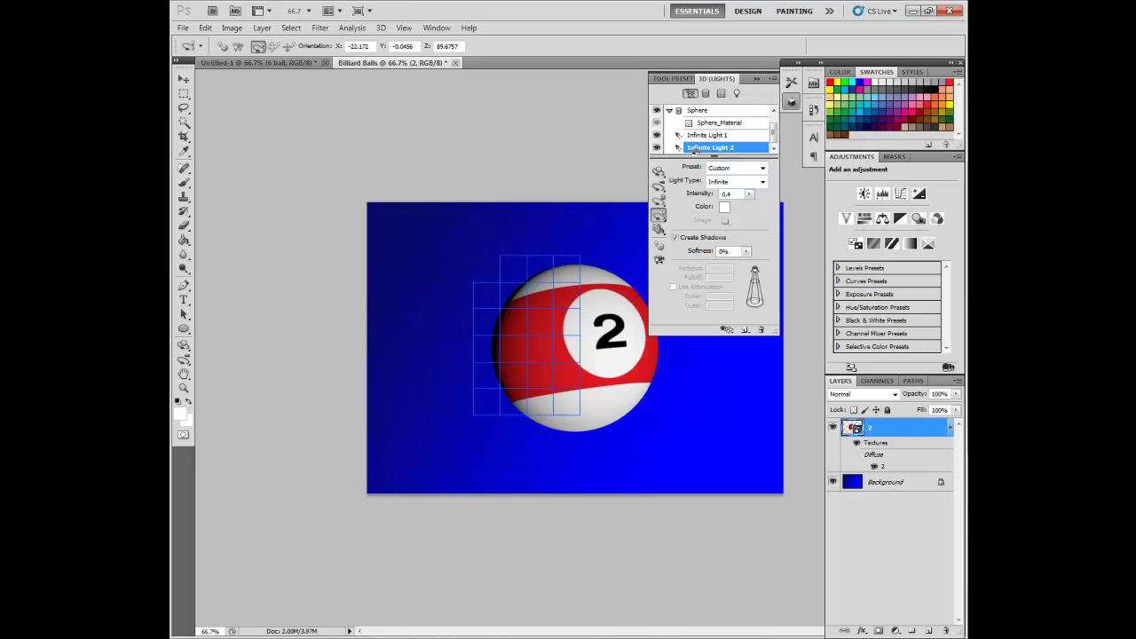
- Raise the ball material's gloss to 38% and duplicate the ball layer
click(721, 93)
mouse_move(731, 268)
mouse_down()
mouse_move(763, 267)
mouse_move(750, 282)
mouse_up()
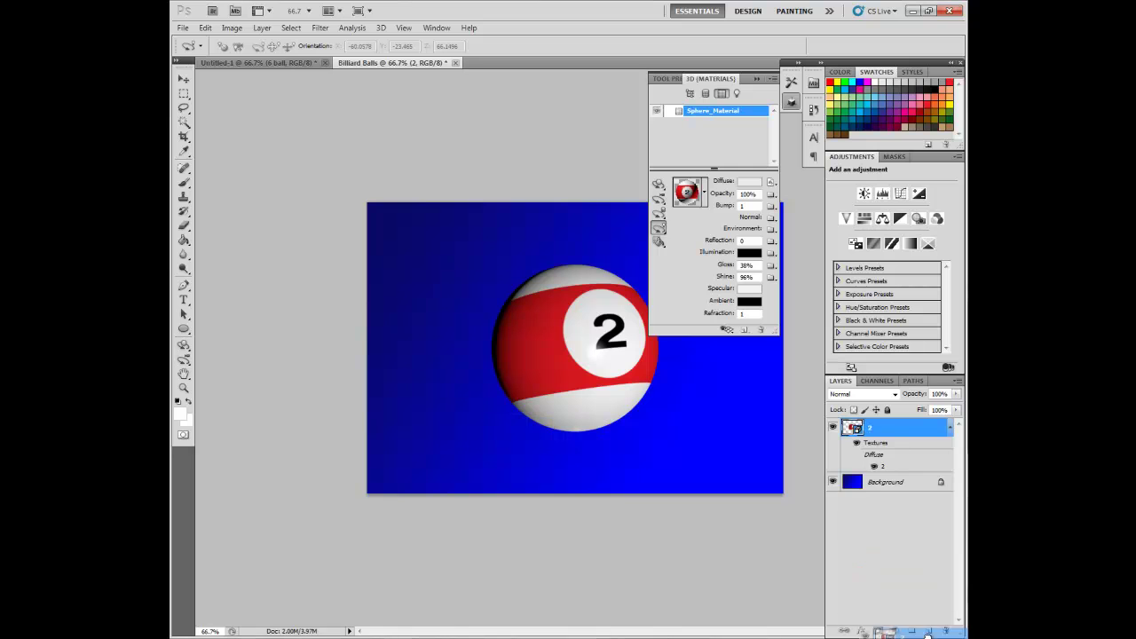
drag(934, 615, 929, 630)
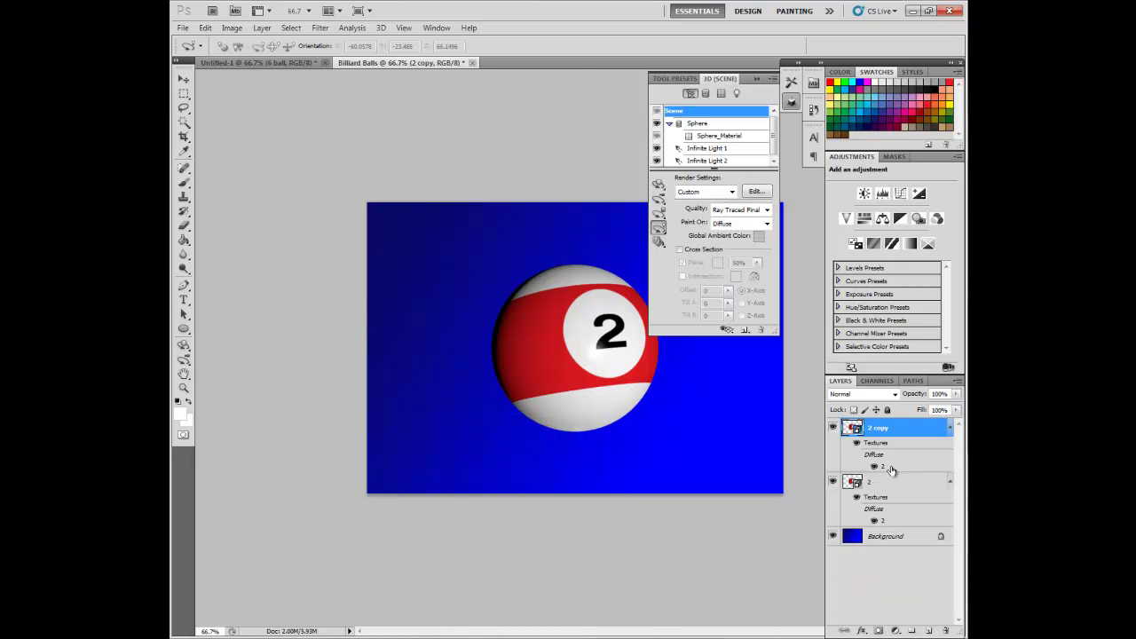
- Open the copy's ball texture and change the number 2 to 5
double_click(890, 467)
key(t)
double_click(565, 348)
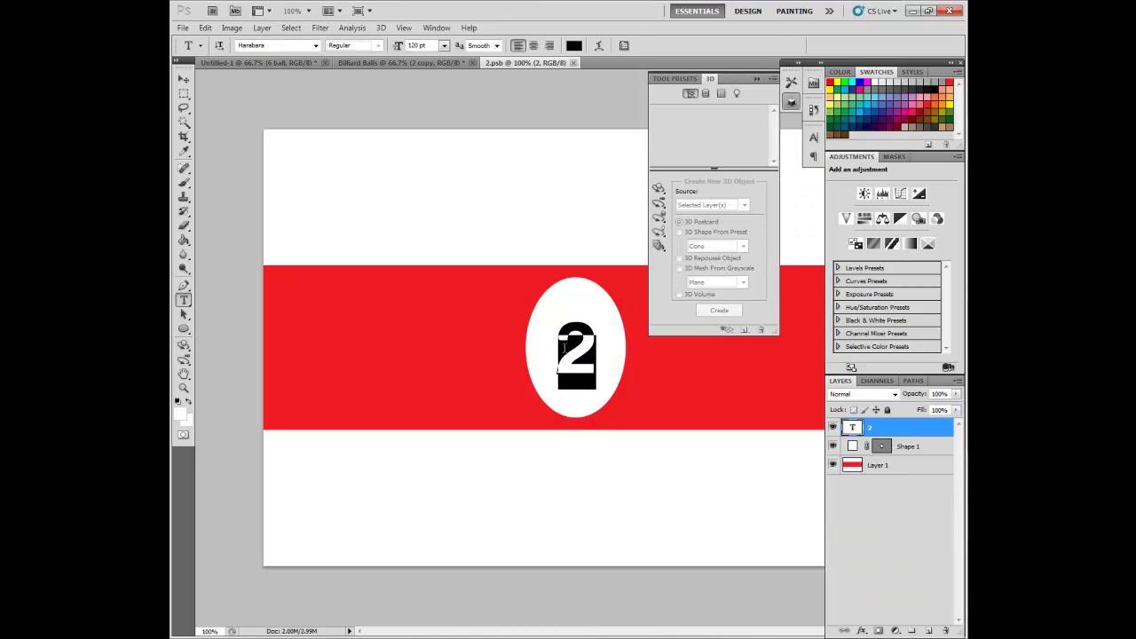
text(1)
key(BackSpace)
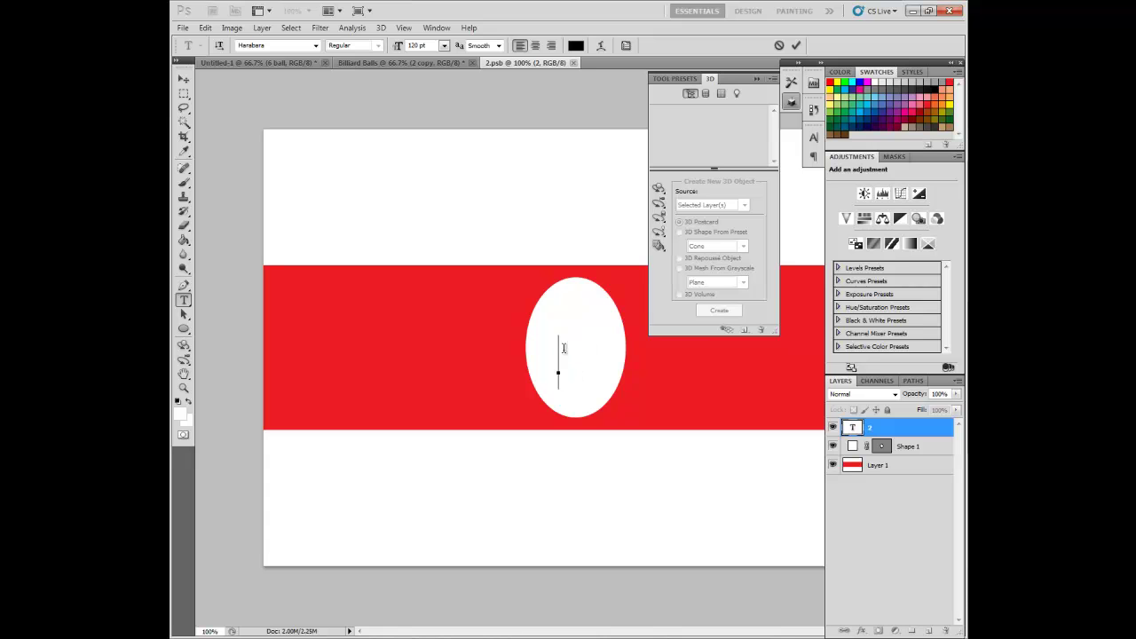
text(5)
click(184, 122)
- Select the red band with Magic Wand, fill it blue, and close the texture document
click(879, 465)
click(583, 398)
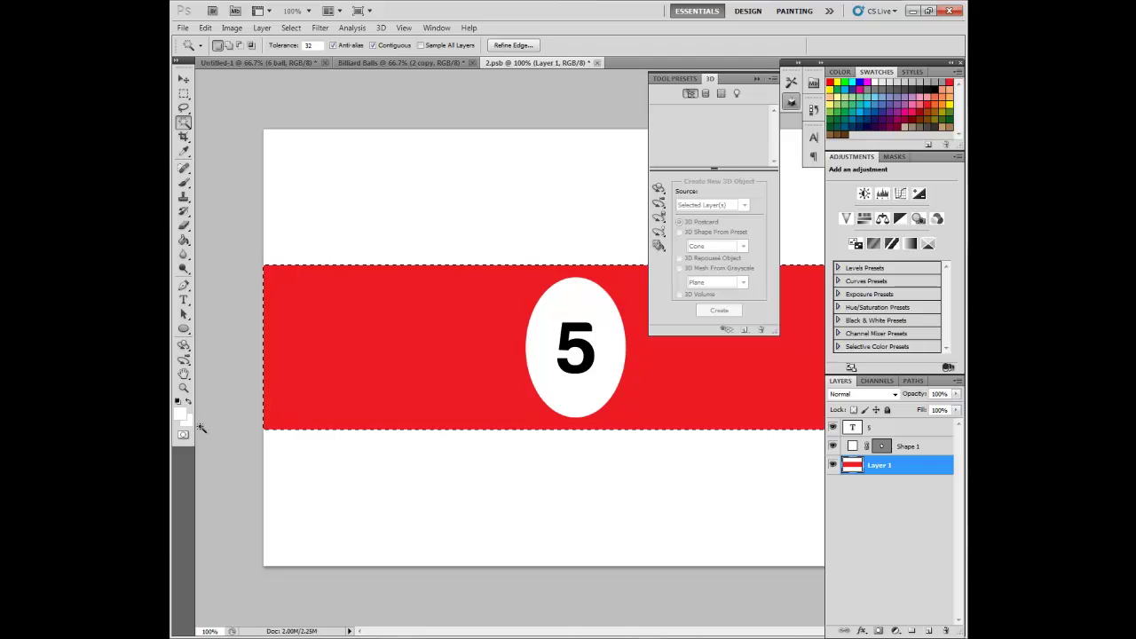
click(181, 413)
click(534, 332)
click(570, 304)
click(506, 198)
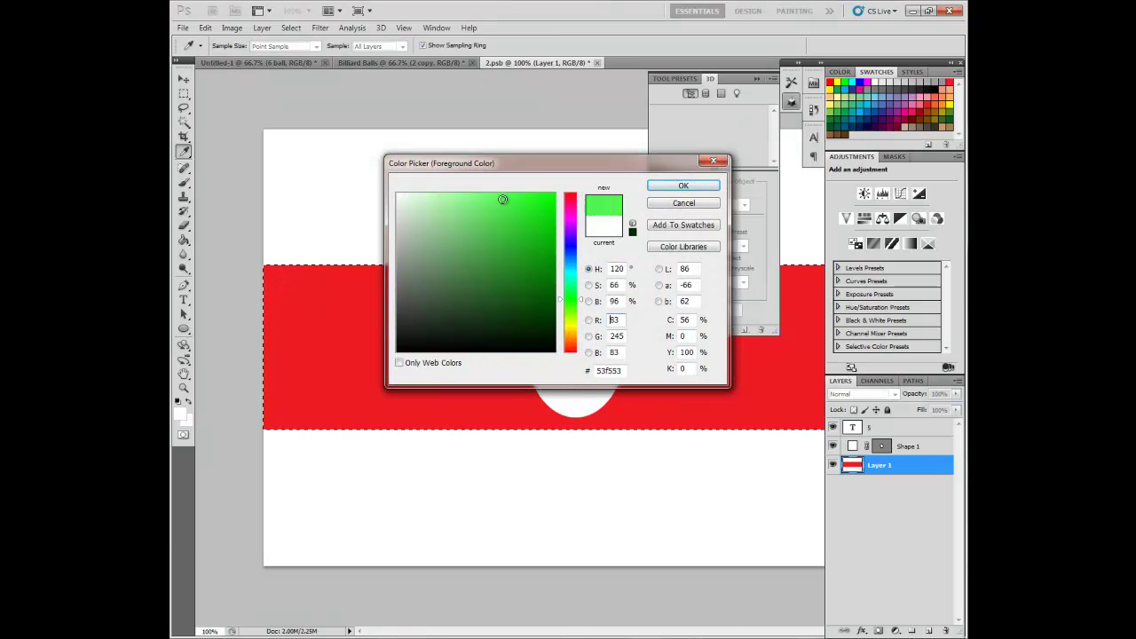
click(683, 184)
click(858, 82)
key(g)
click(406, 356)
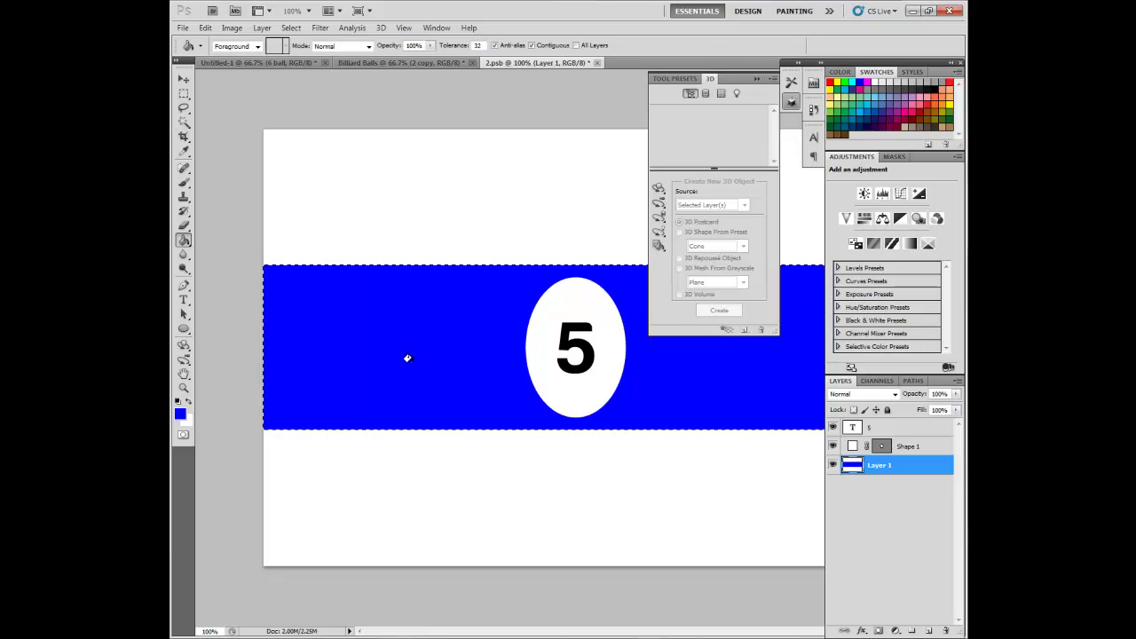
click(596, 63)
- Save the 5 texture, then rotate the 5 ball and move it down-right beside the 2 ball
click(545, 241)
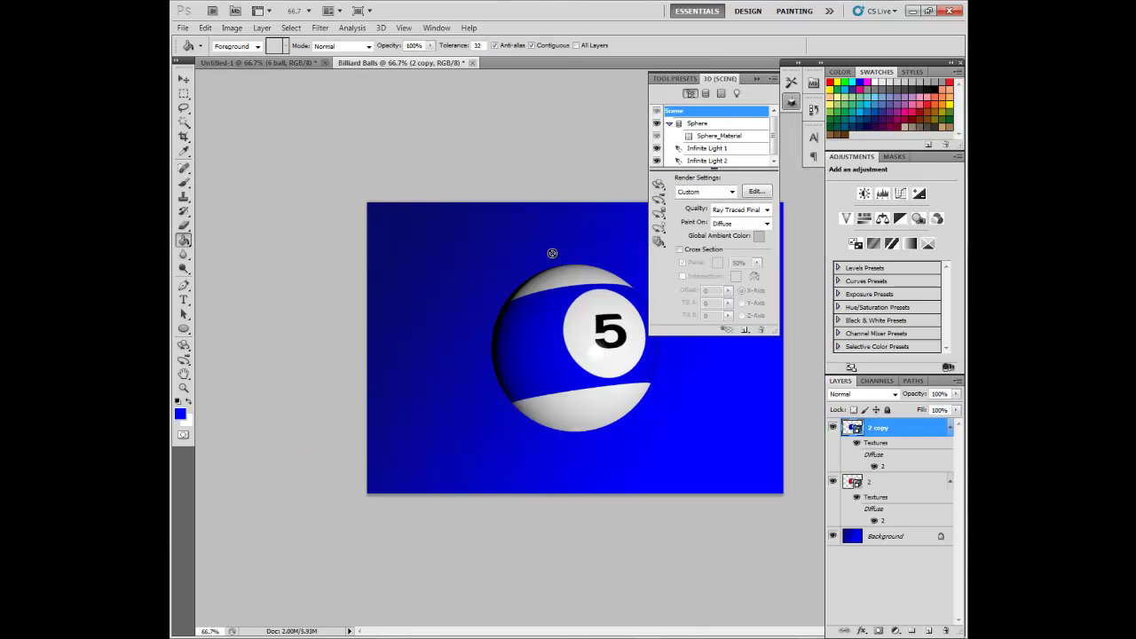
click(183, 79)
mouse_move(545, 363)
mouse_down()
mouse_move(458, 353)
mouse_move(473, 358)
mouse_move(482, 423)
mouse_move(471, 364)
mouse_up()
click(183, 346)
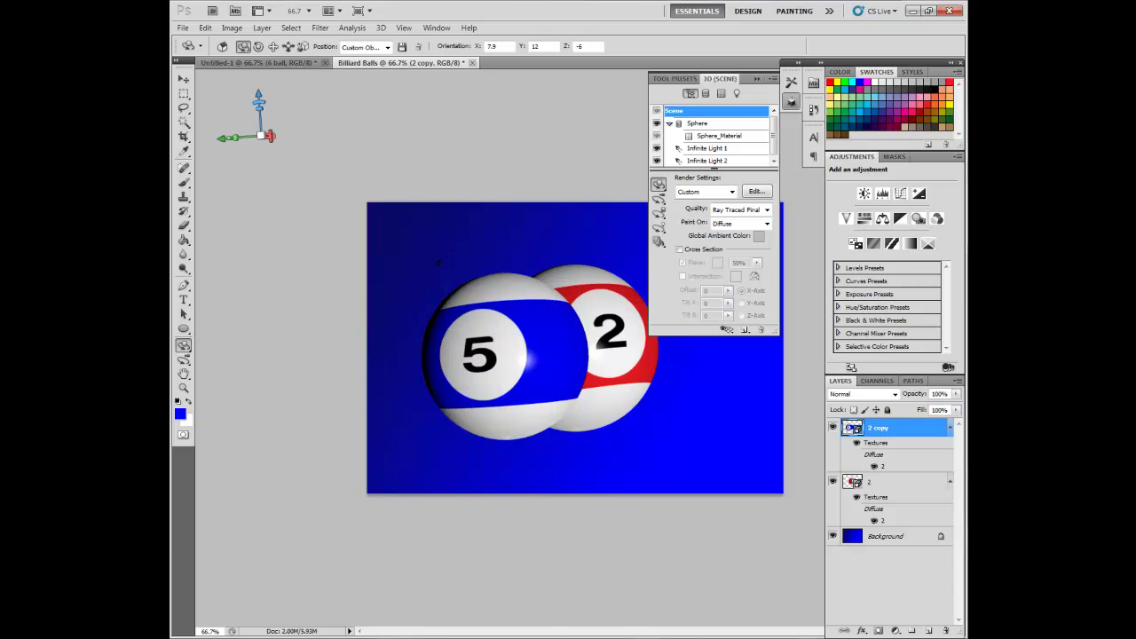
drag(272, 135, 284, 136)
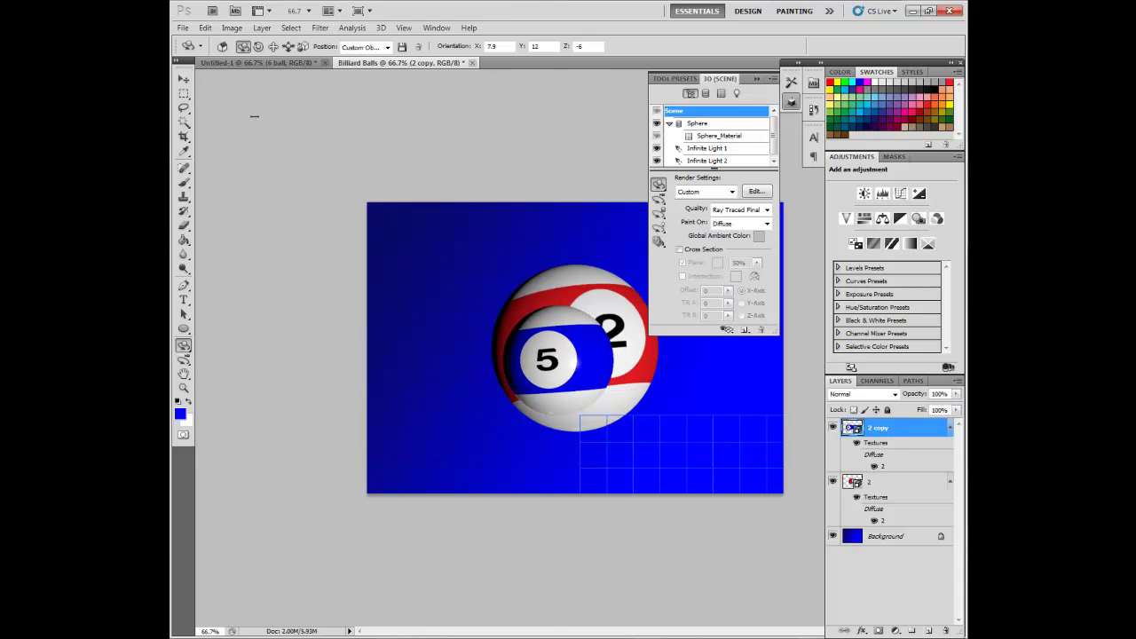
click(184, 80)
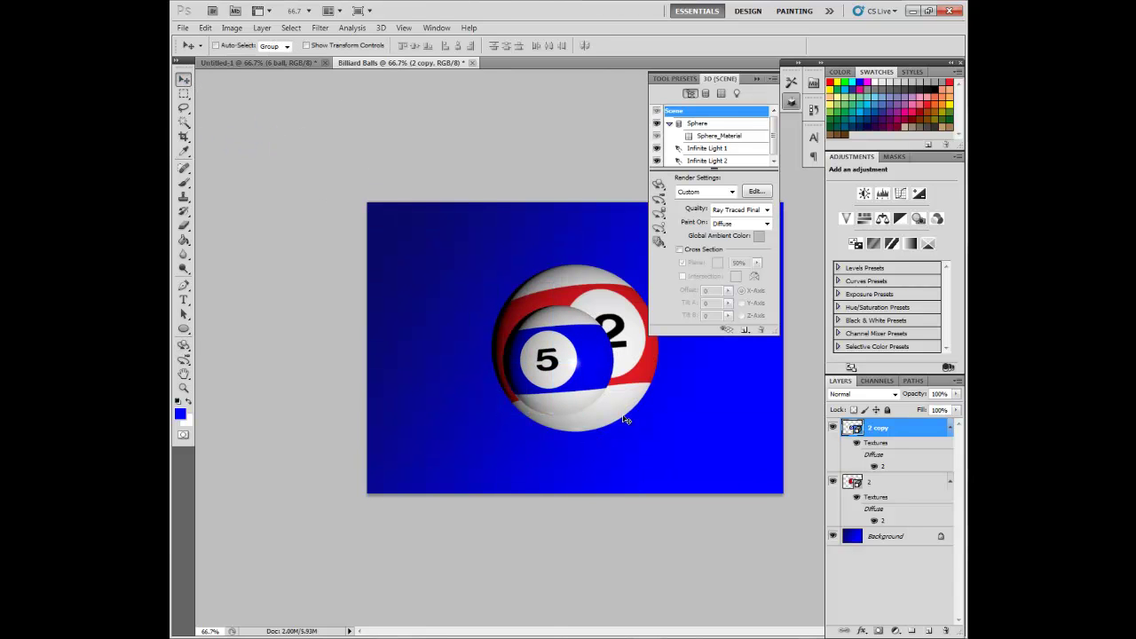
drag(553, 373, 675, 415)
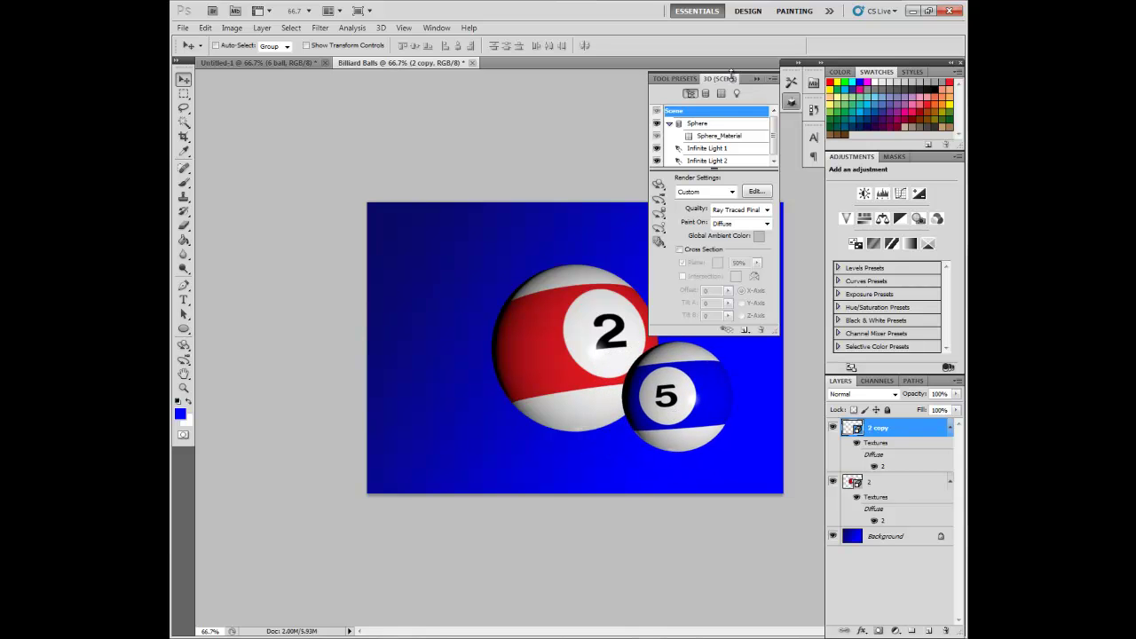
click(381, 27)
- Close the 3D panel, duplicate the 5 ball, and flip the copy vertically beneath it
click(444, 88)
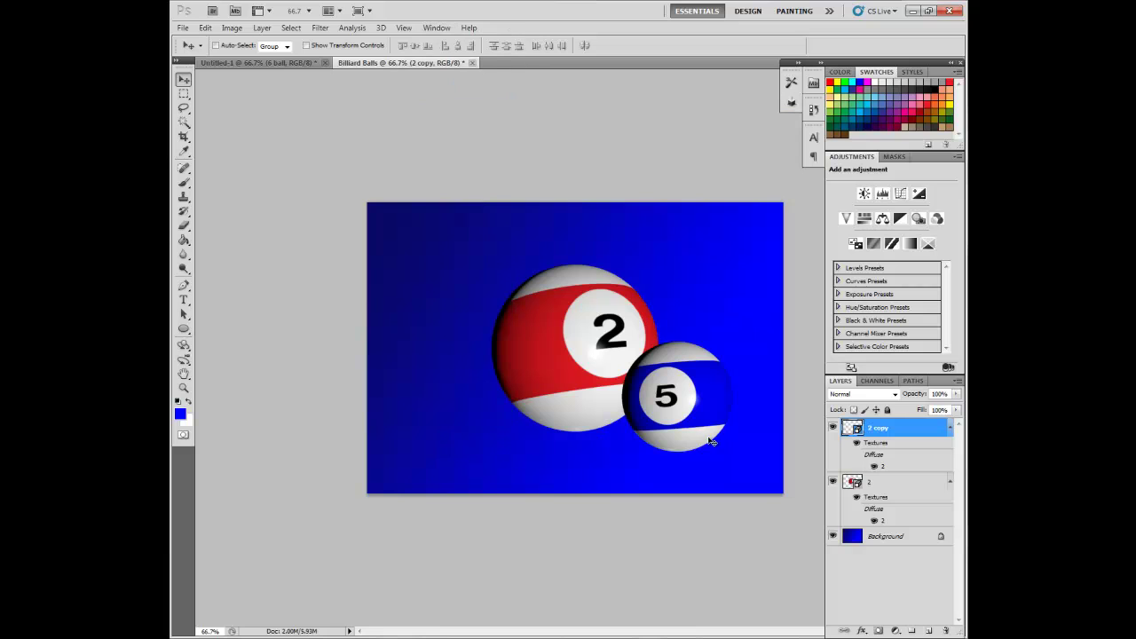
drag(686, 402, 686, 395)
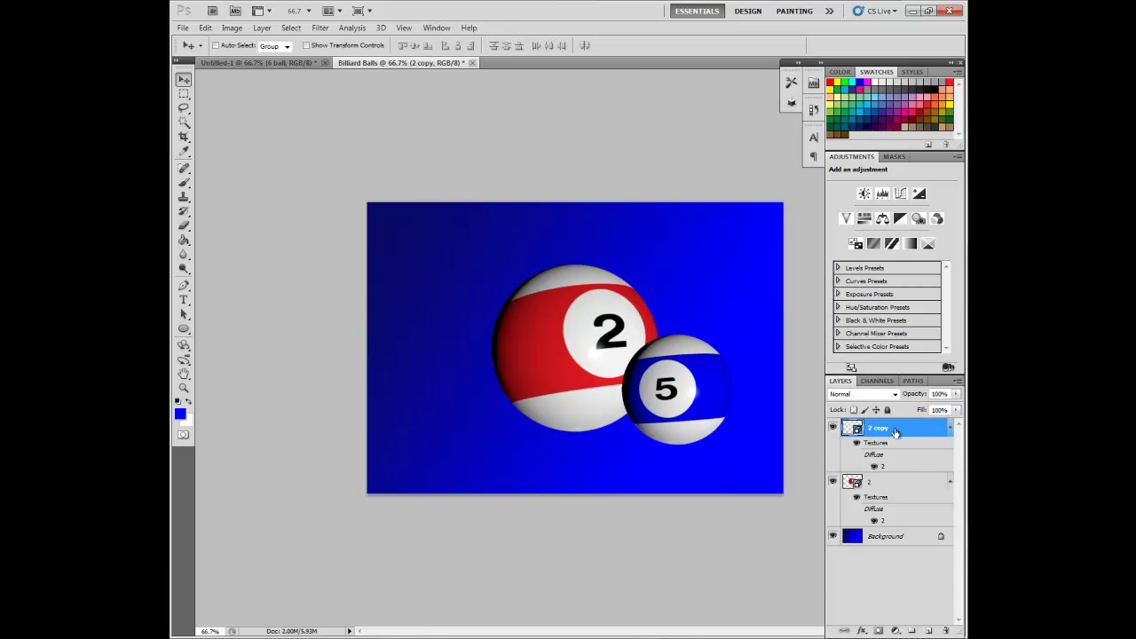
key(ctrl+j)
drag(895, 430, 886, 484)
right_click(886, 484)
key(Escape)
key(ctrl+t)
right_click(698, 419)
click(757, 606)
drag(697, 410, 682, 512)
click(796, 45)
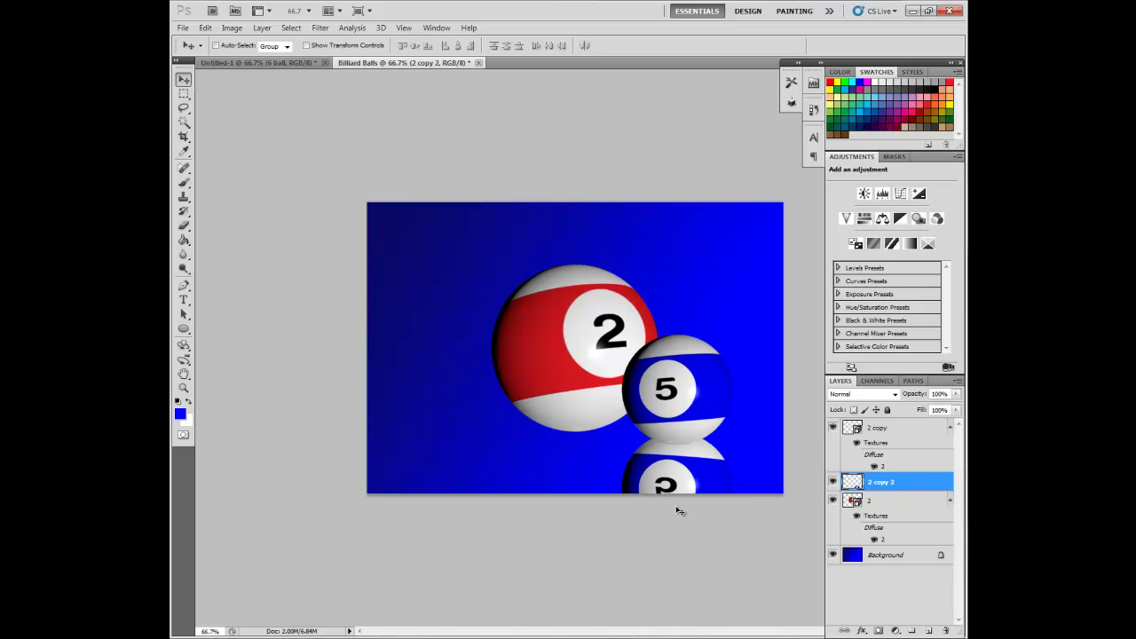
- Set the reflection layer's opacity to 65% and add a layer mask
click(956, 394)
drag(955, 410, 935, 411)
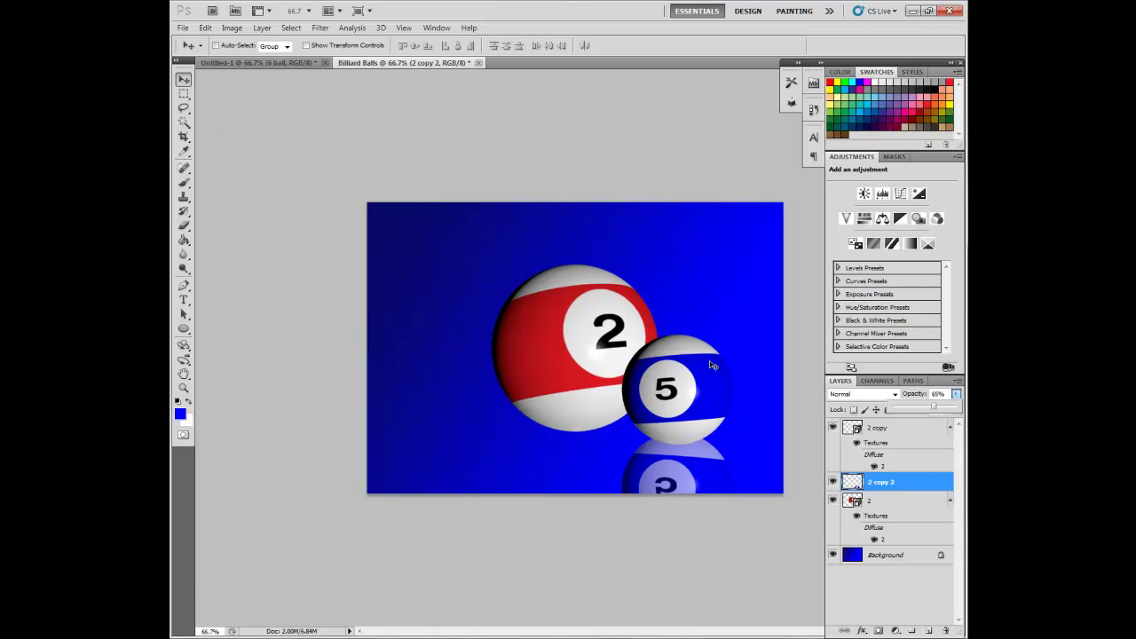
click(320, 28)
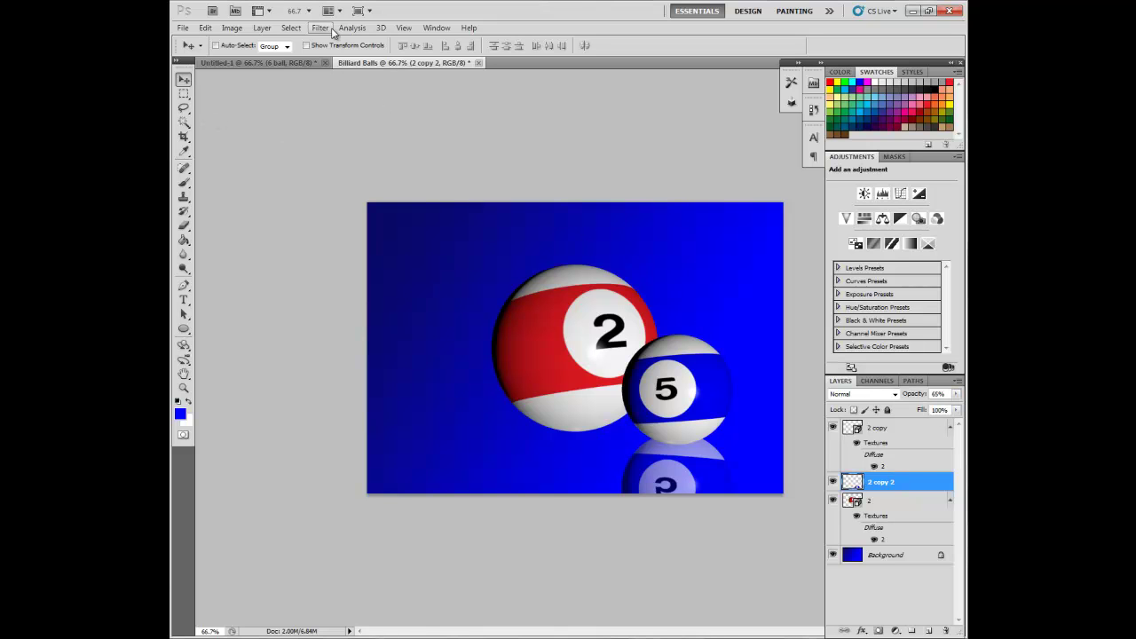
click(877, 630)
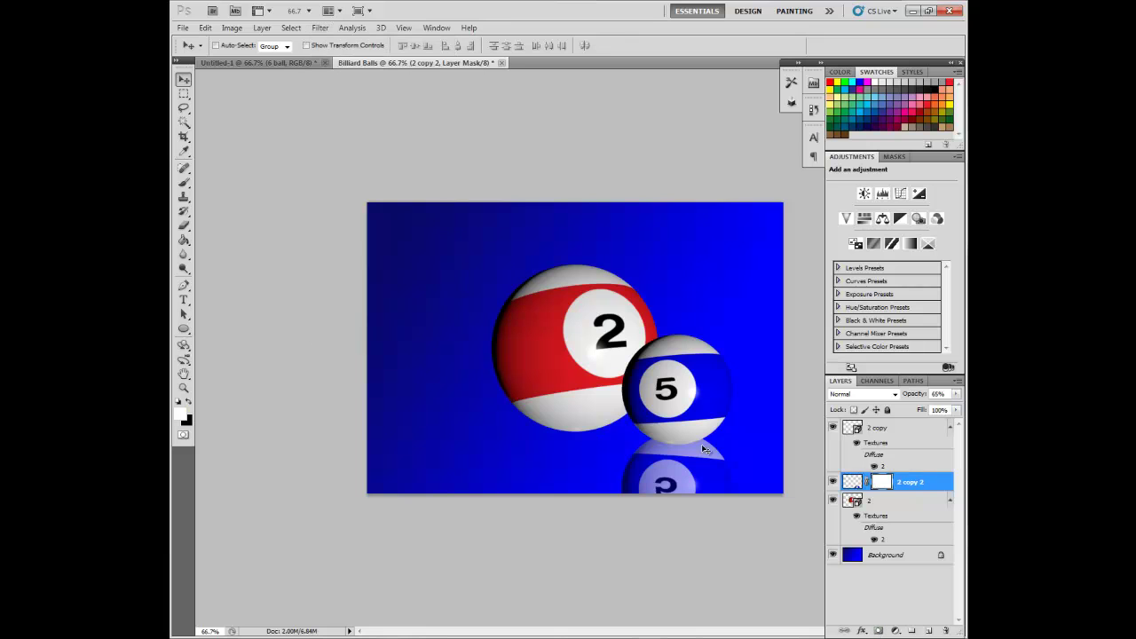
- Fade the 5-ball reflection toward the bottom with a non-reversed gradient on its mask
click(189, 240)
right_click(184, 241)
click(226, 234)
drag(578, 444, 578, 536)
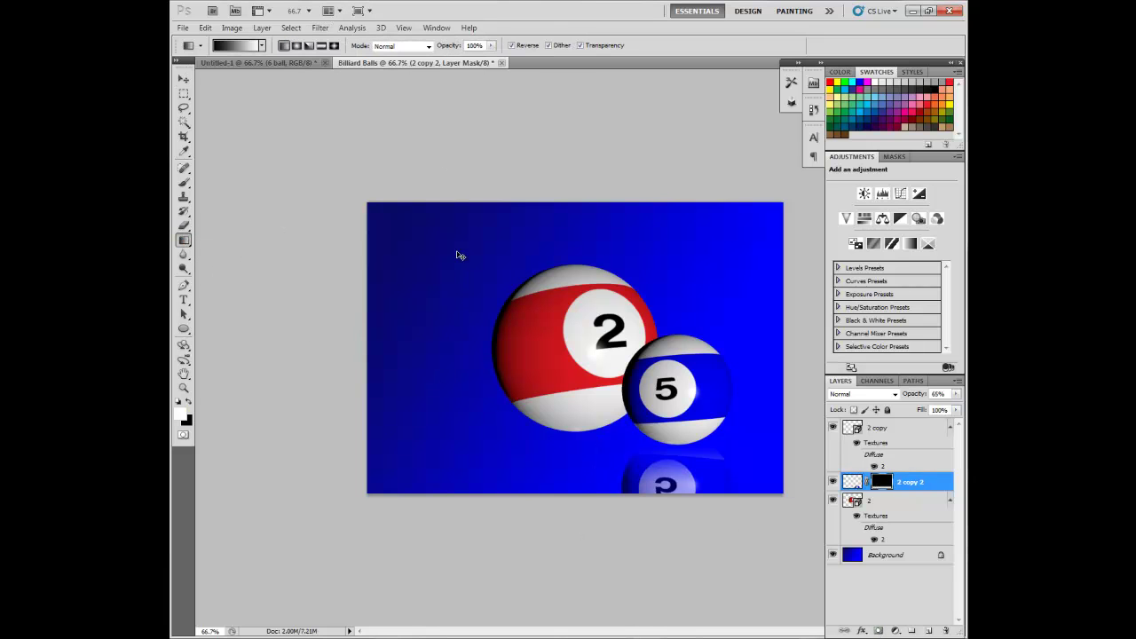
key(ctrl+z)
click(511, 45)
drag(597, 451, 585, 500)
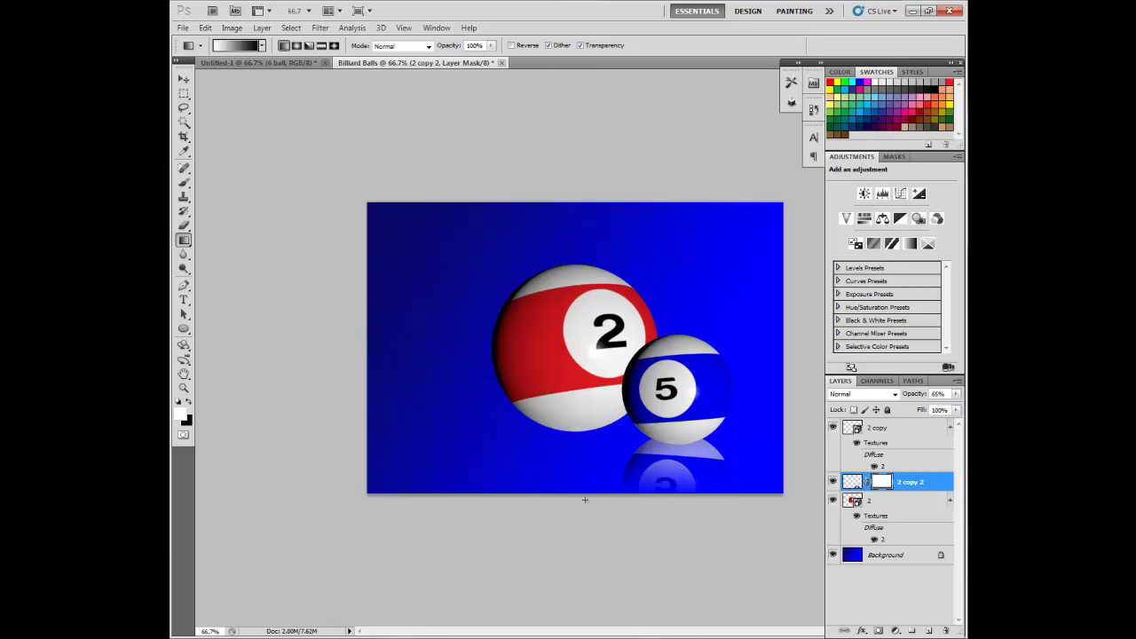
- Gaussian-blur the reflection's pixels and merge it down into the 5 ball layer
click(852, 482)
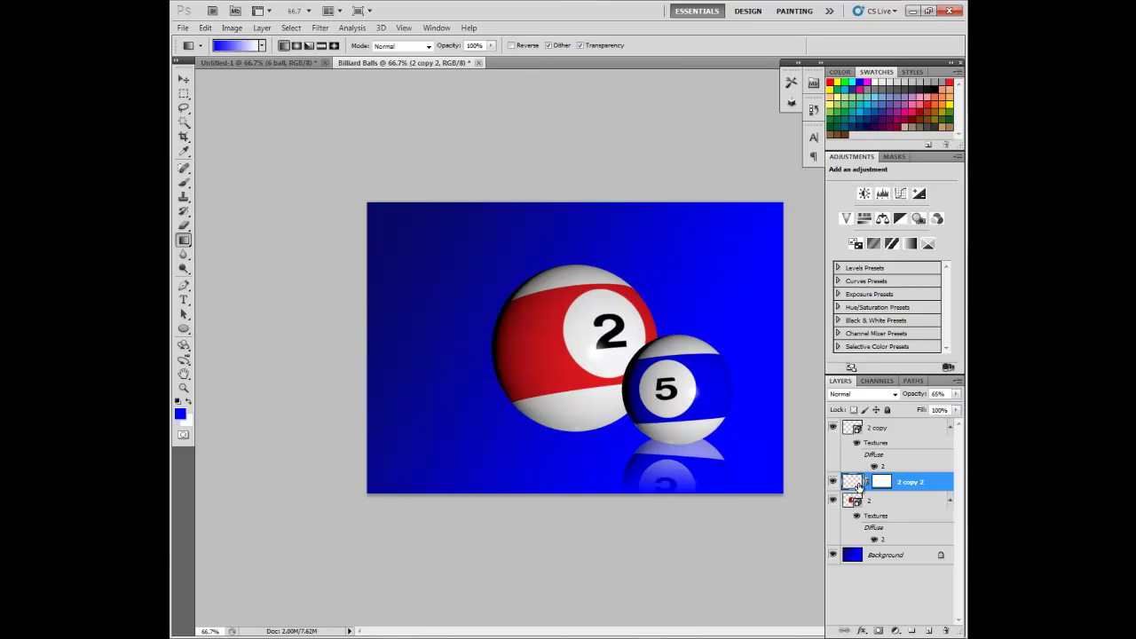
click(319, 28)
mouse_move(397, 142)
click(484, 186)
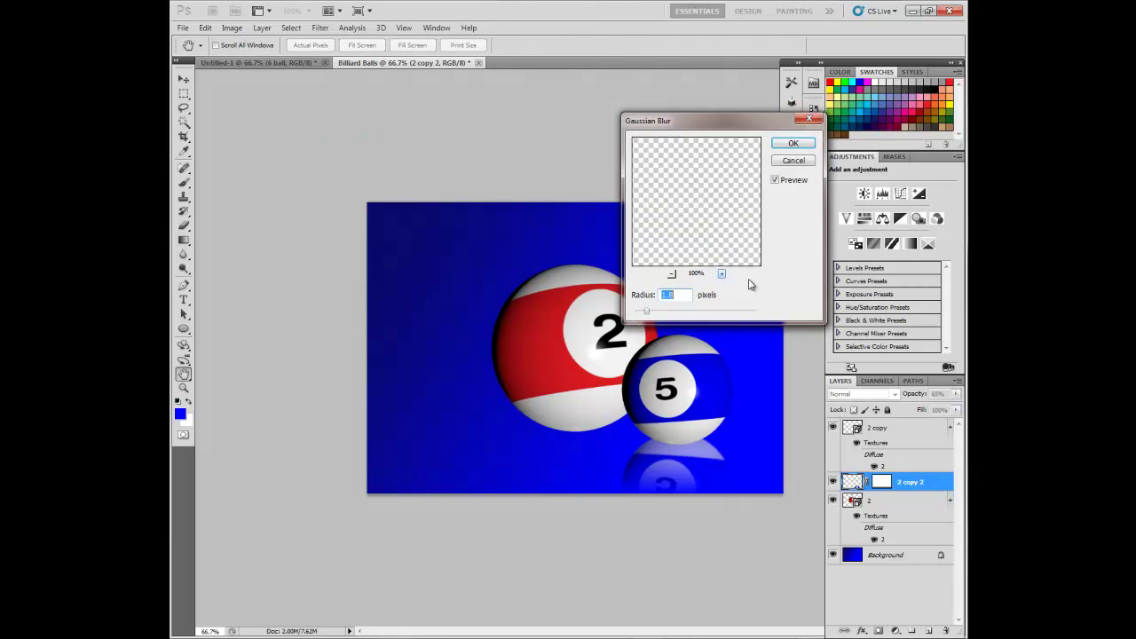
shift+click(891, 429)
key(ctrl+e)
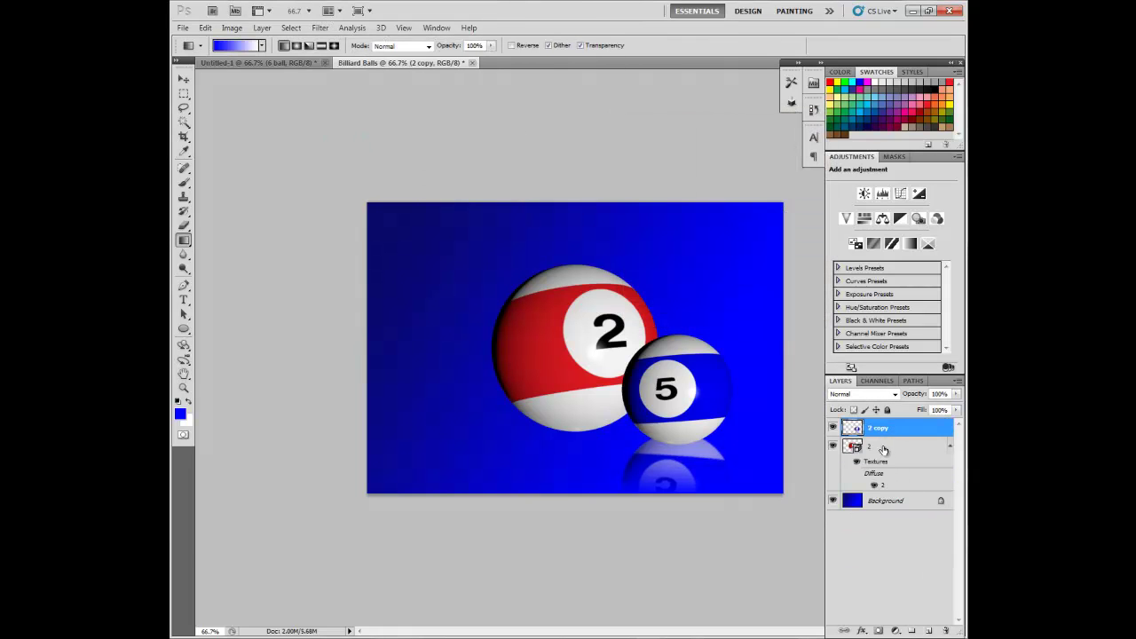
- Duplicate the 2 ball layer, flip the copy vertically and move it beneath the original
click(885, 446)
key(ctrl+j)
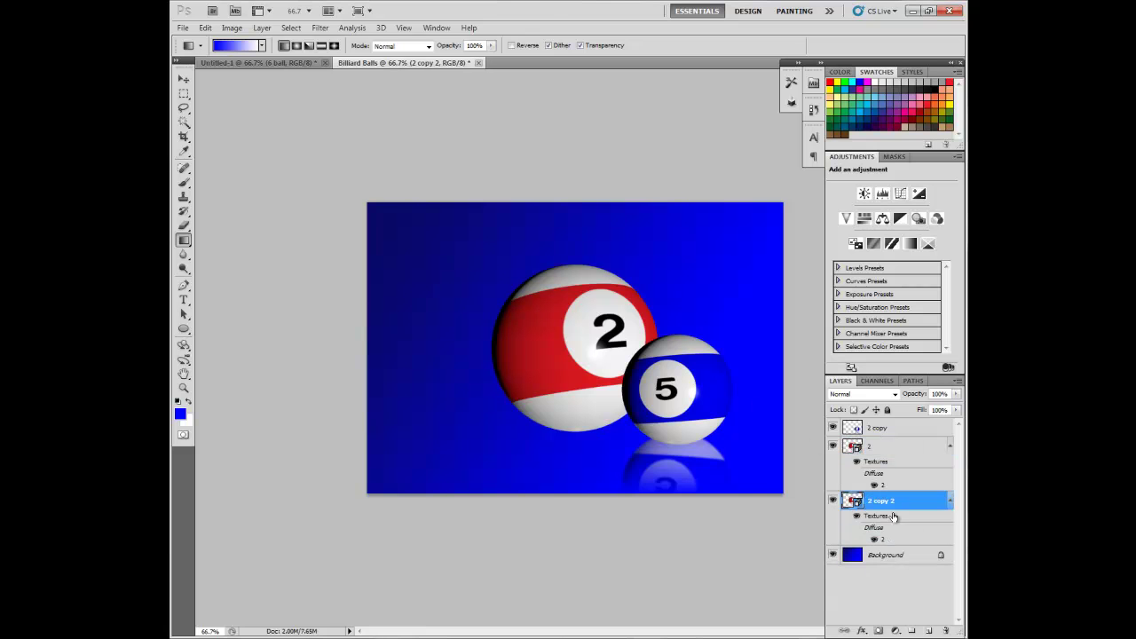
right_click(887, 501)
click(870, 487)
key(ctrl+t)
click(670, 551)
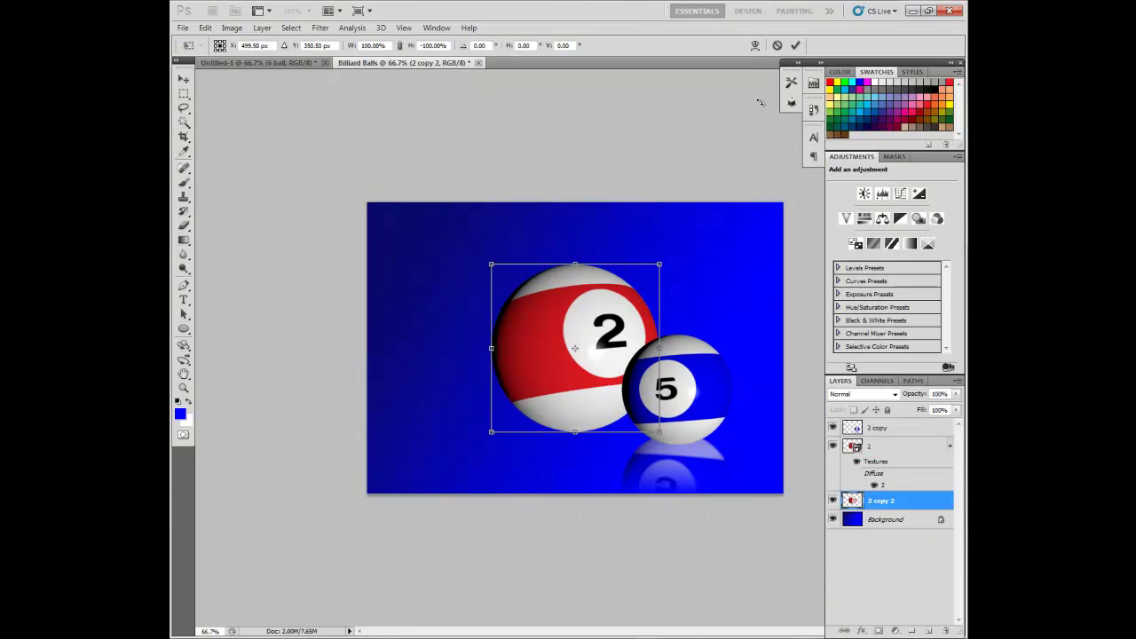
click(796, 46)
click(183, 79)
drag(563, 444, 559, 530)
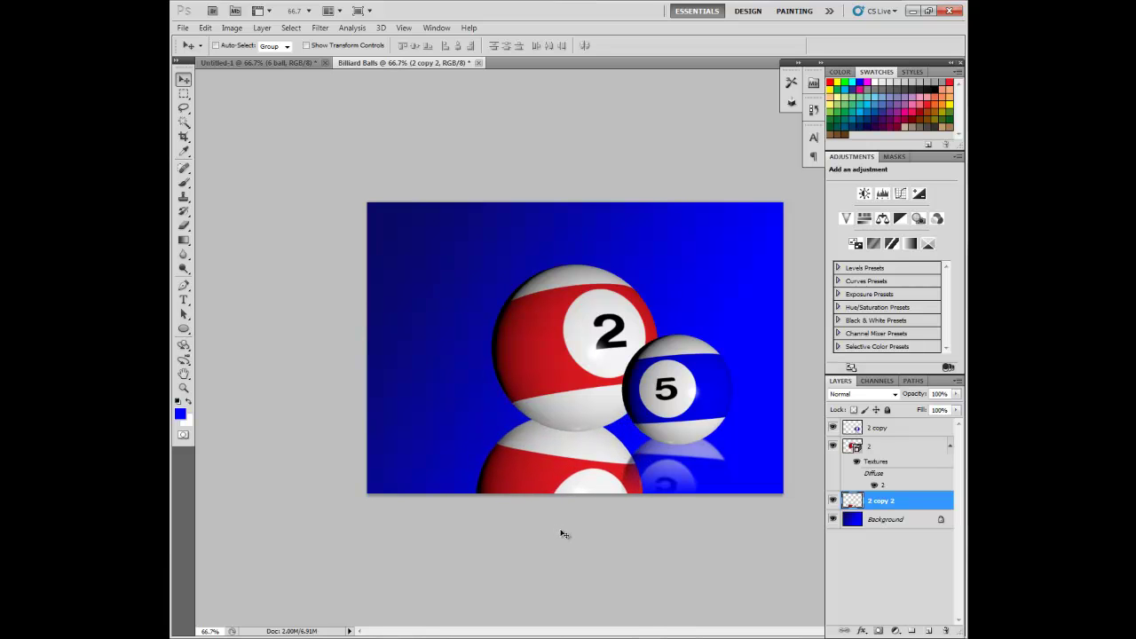
- Add a downward gradient-fade layer mask to the 2-ball reflection and start a Gaussian Blur on it
click(878, 631)
key(g)
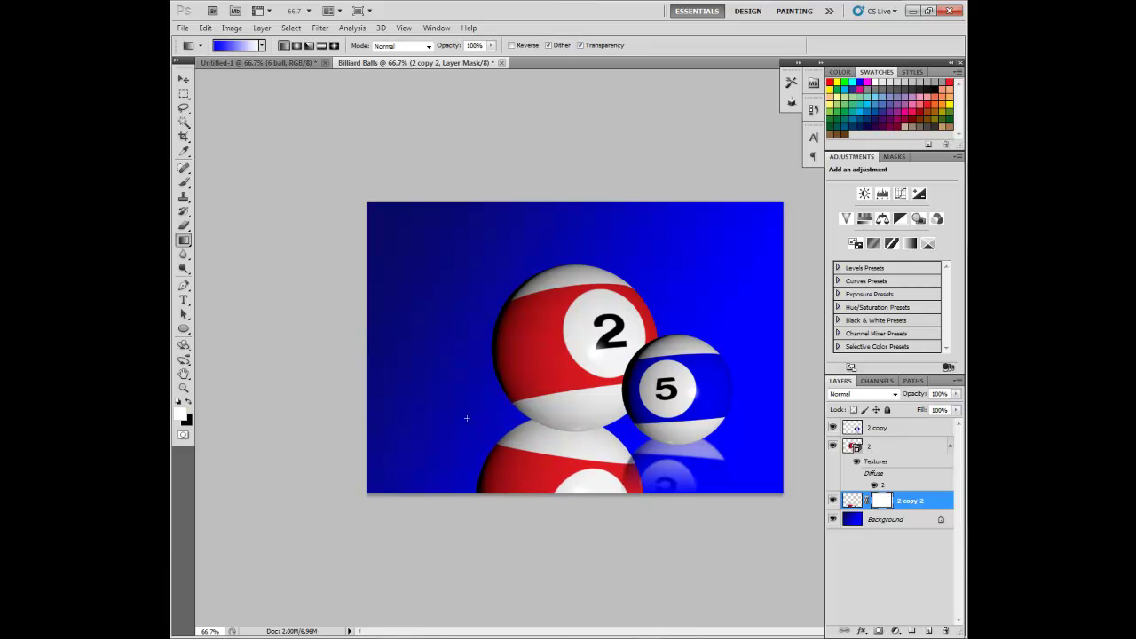
drag(449, 417, 441, 497)
click(852, 501)
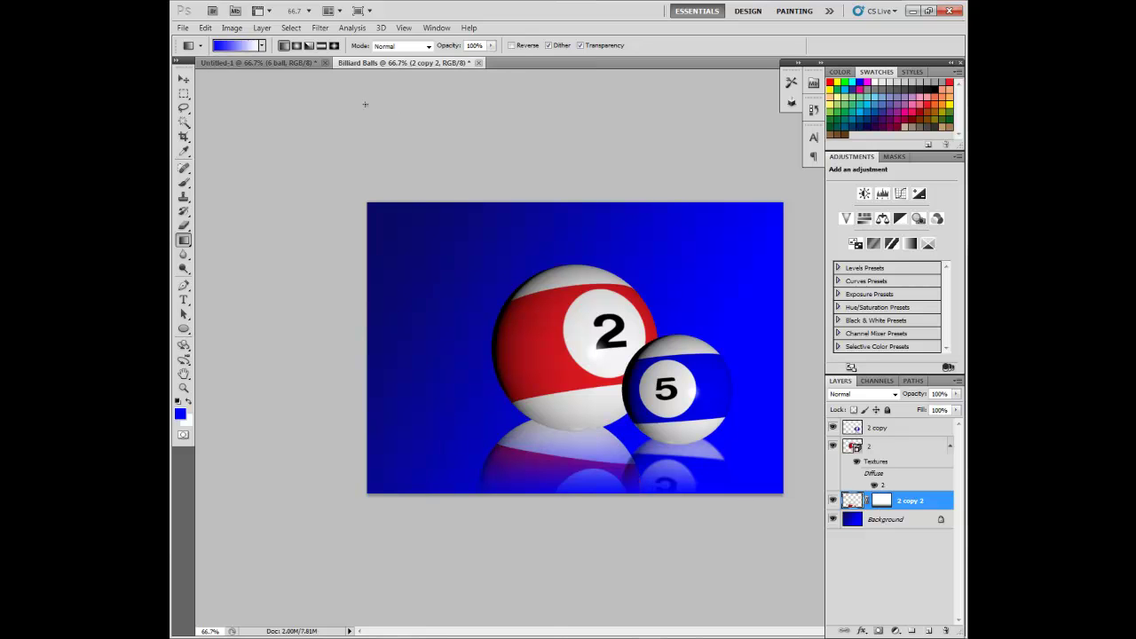
click(320, 28)
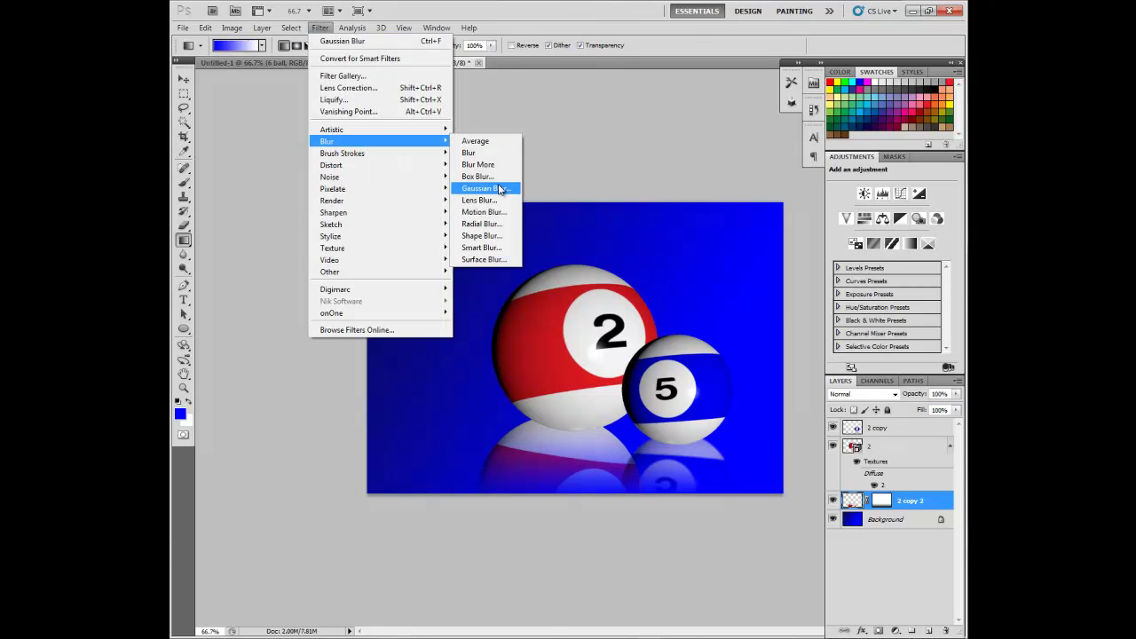
mouse_move(381, 141)
click(484, 189)
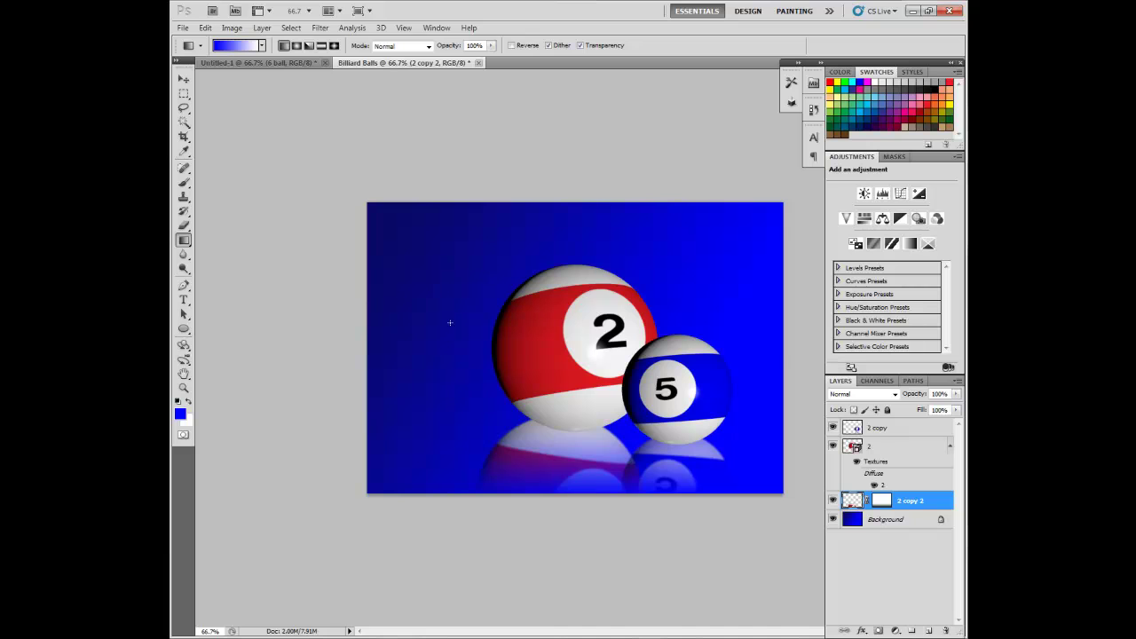